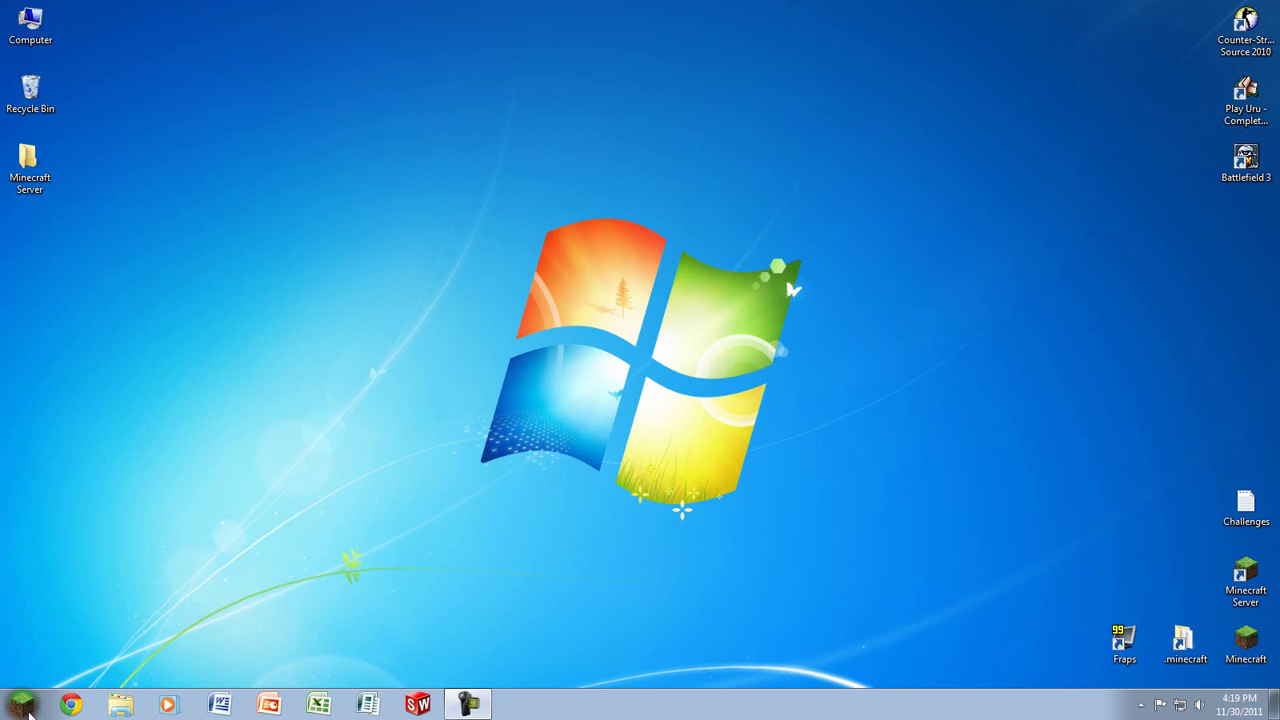
- Open DS3 Tool and move its window toward the middle of the desktop
click(5, 710)
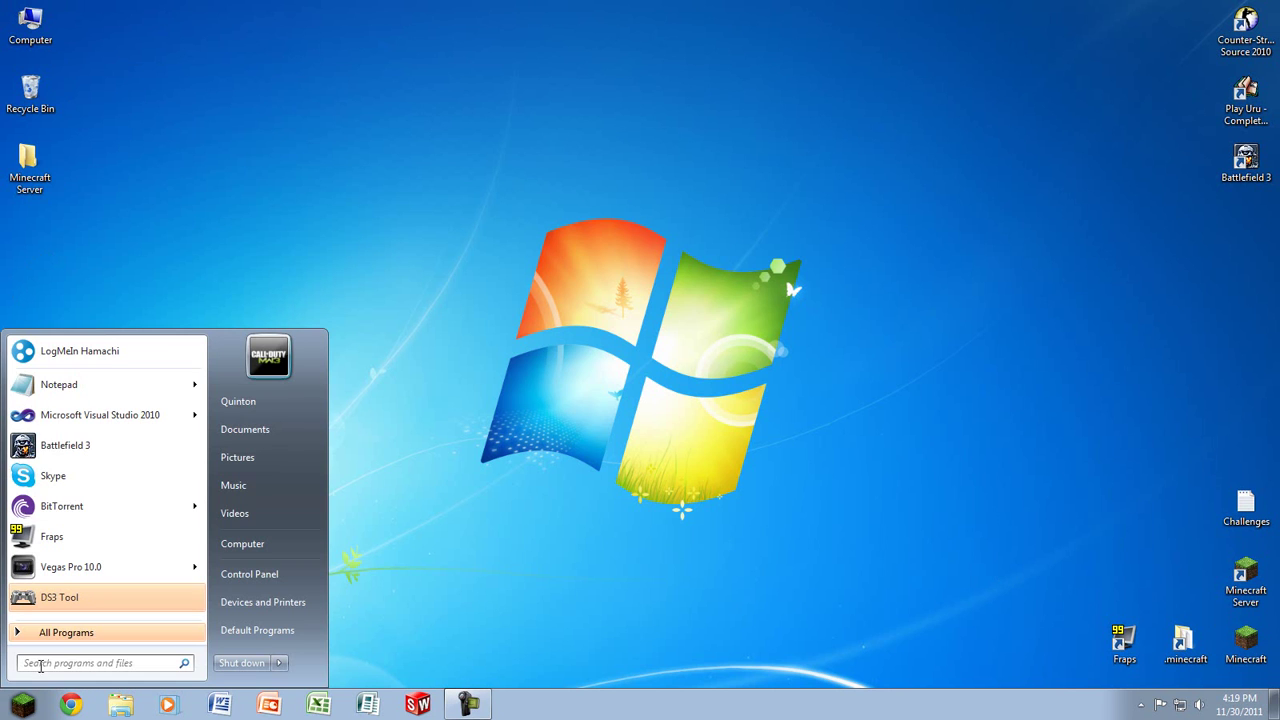
click(62, 597)
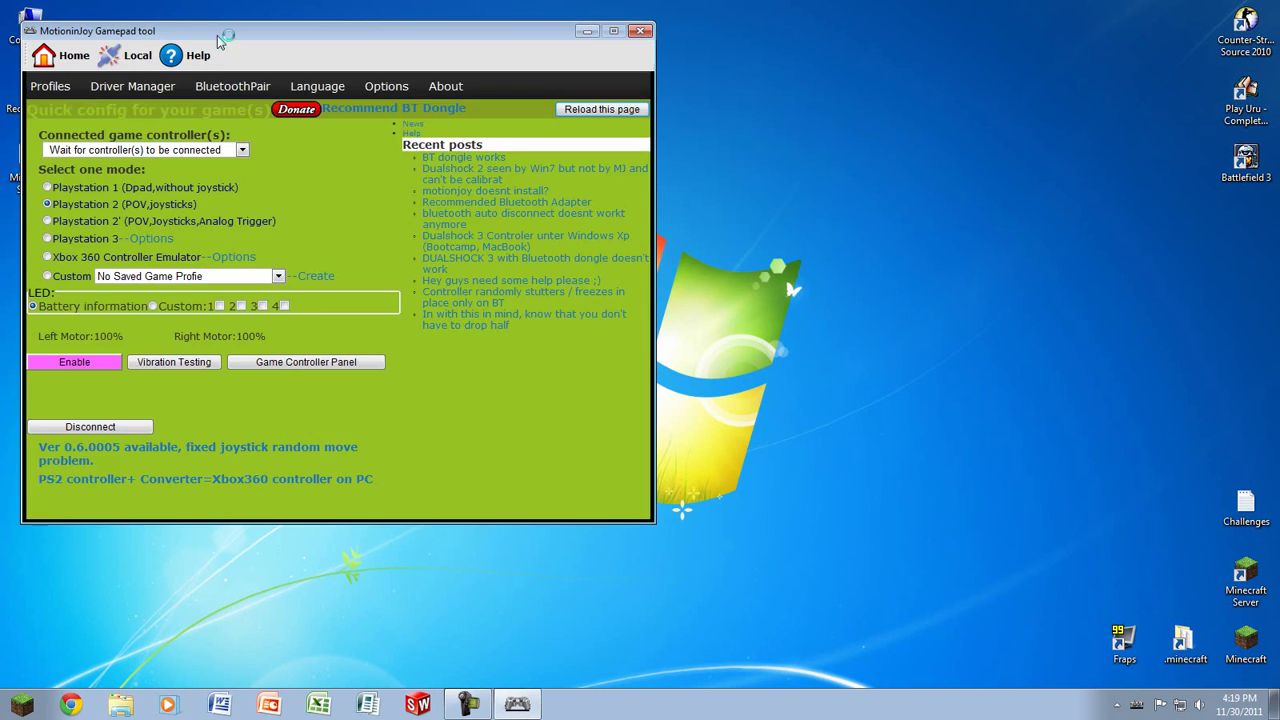
drag(176, 34, 422, 73)
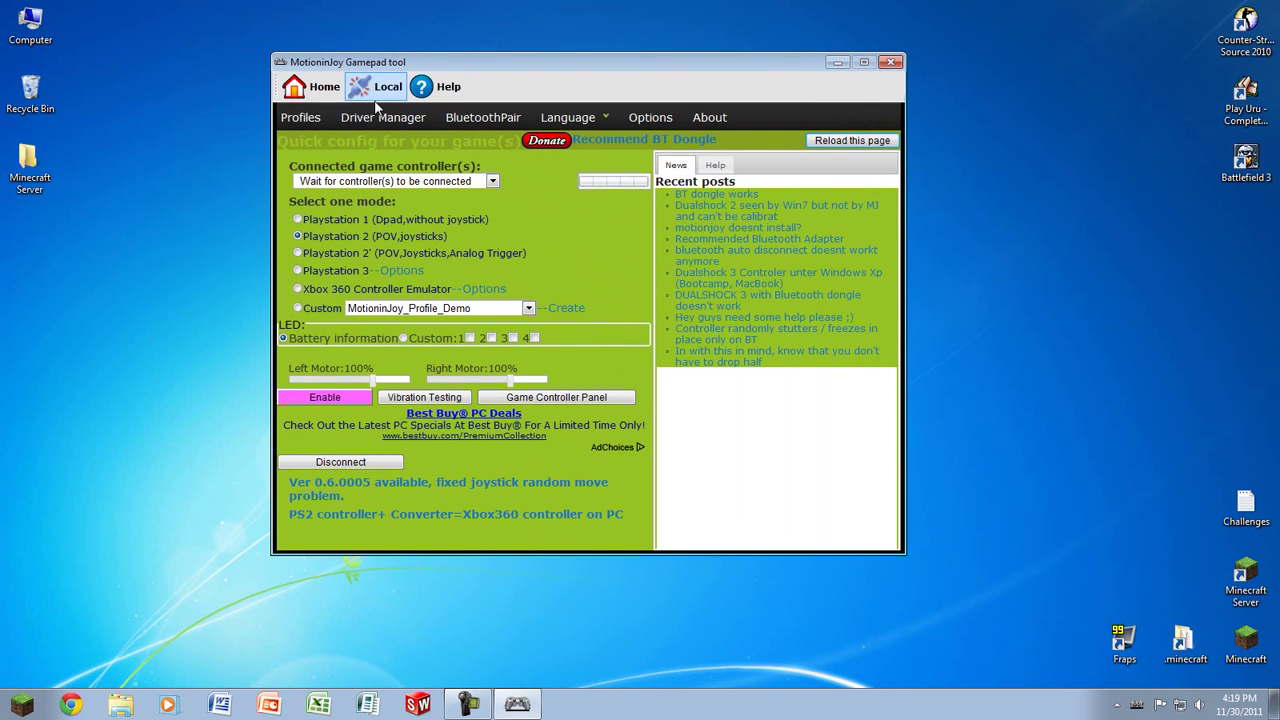
- Select the Custom controller mode and start creating a custom profile in the Profile Editor
click(297, 308)
click(576, 313)
mouse_move(647, 195)
mouse_down()
mouse_move(655, 298)
mouse_move(648, 190)
mouse_up()
- Map the controller's Start button to the ESCAPE keystroke
click(412, 338)
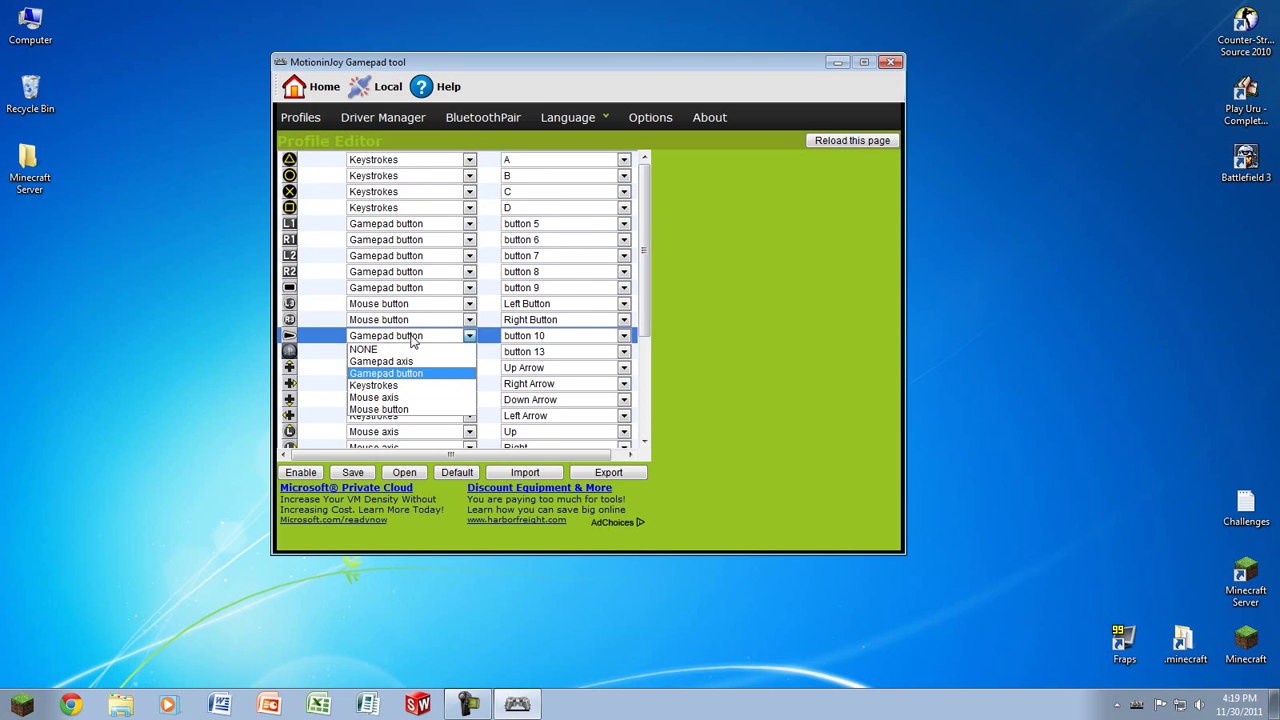
click(469, 335)
click(445, 341)
click(427, 386)
click(520, 337)
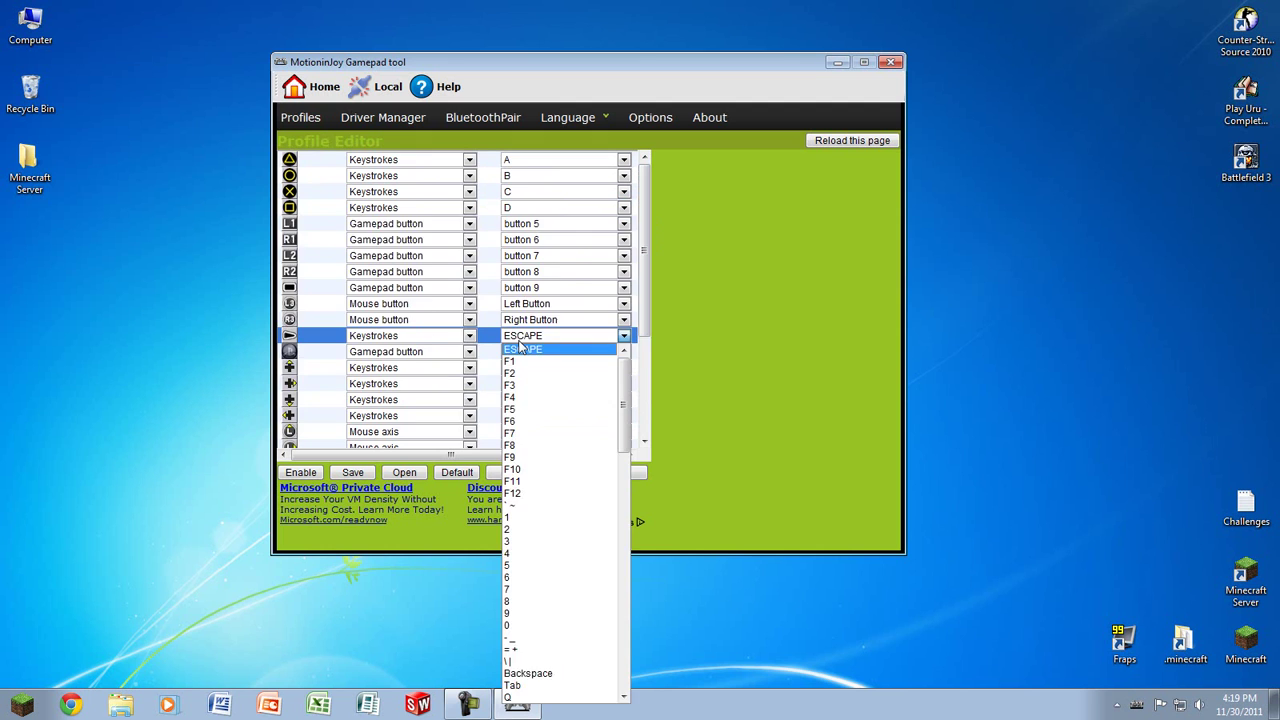
click(297, 267)
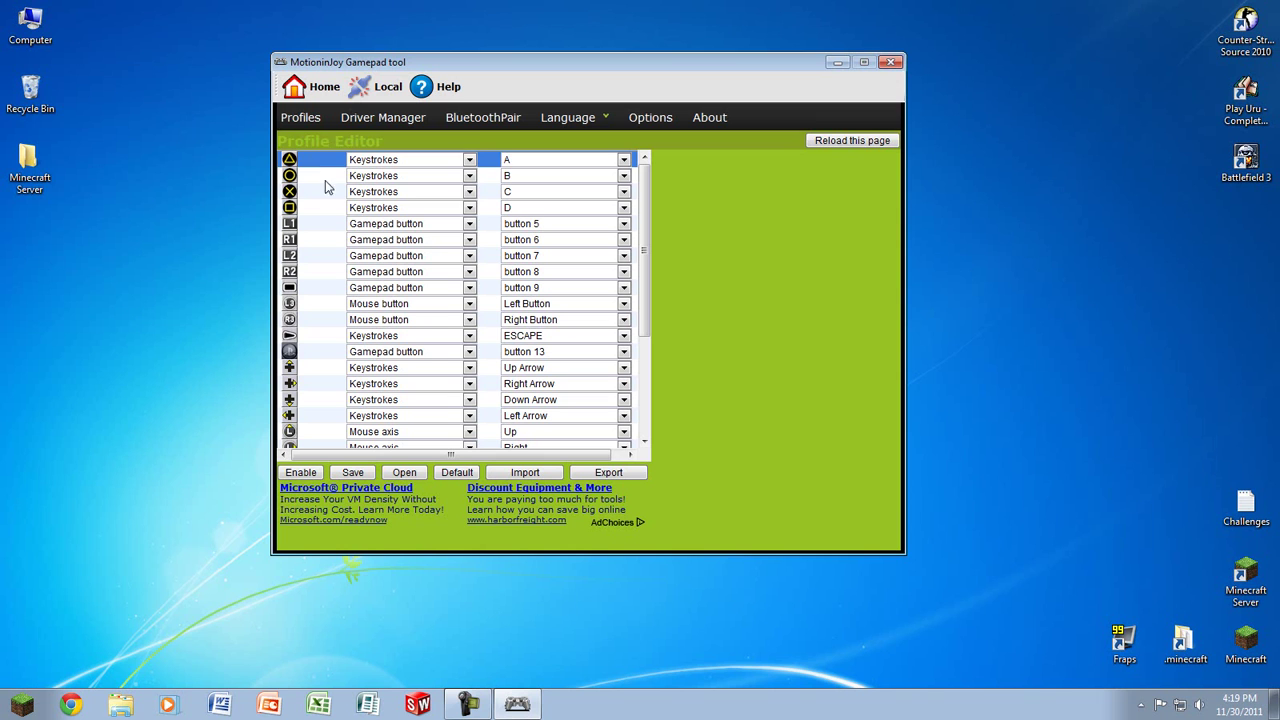
- Keep the triangle button's type as Keystrokes and map it to the number 1 key
click(365, 211)
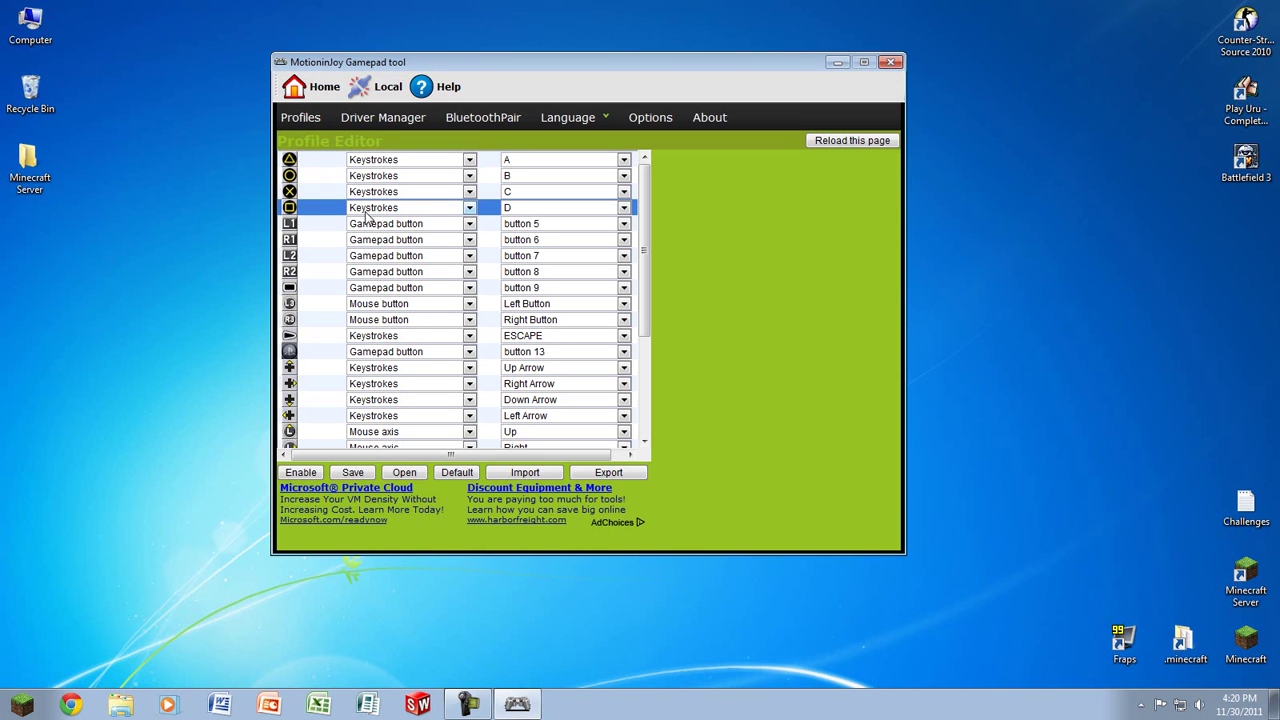
drag(365, 215, 358, 165)
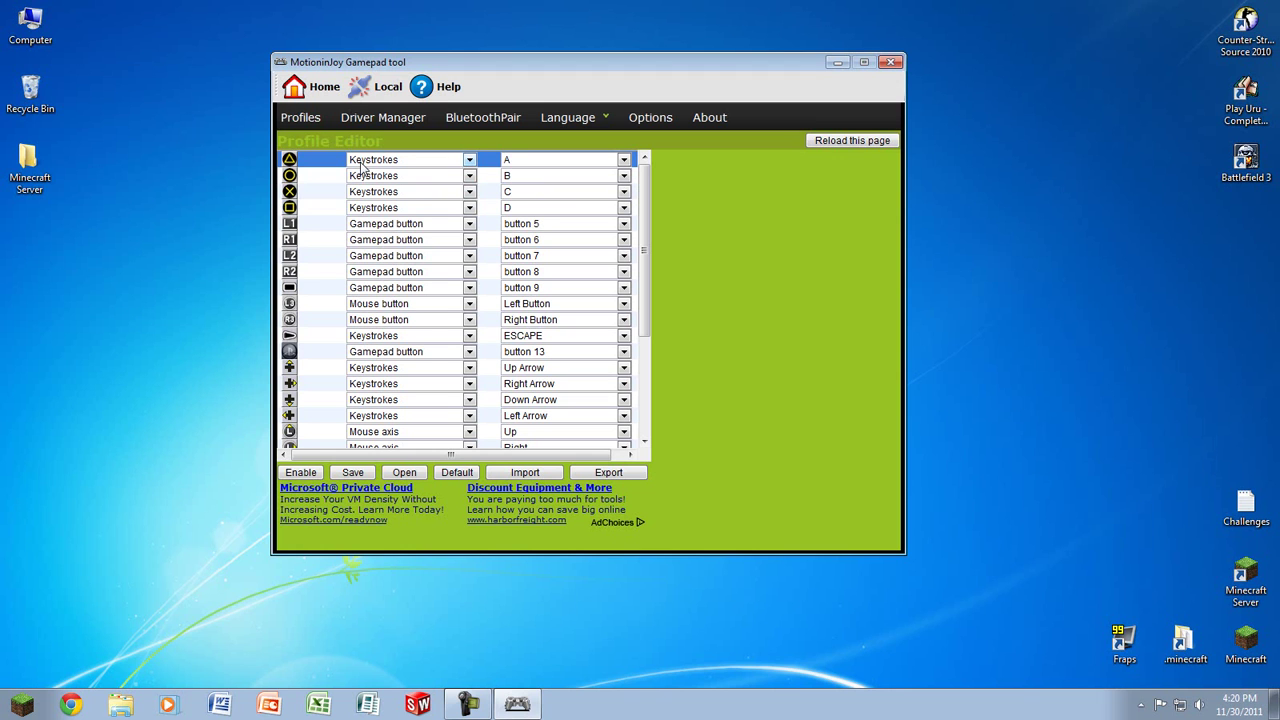
click(362, 162)
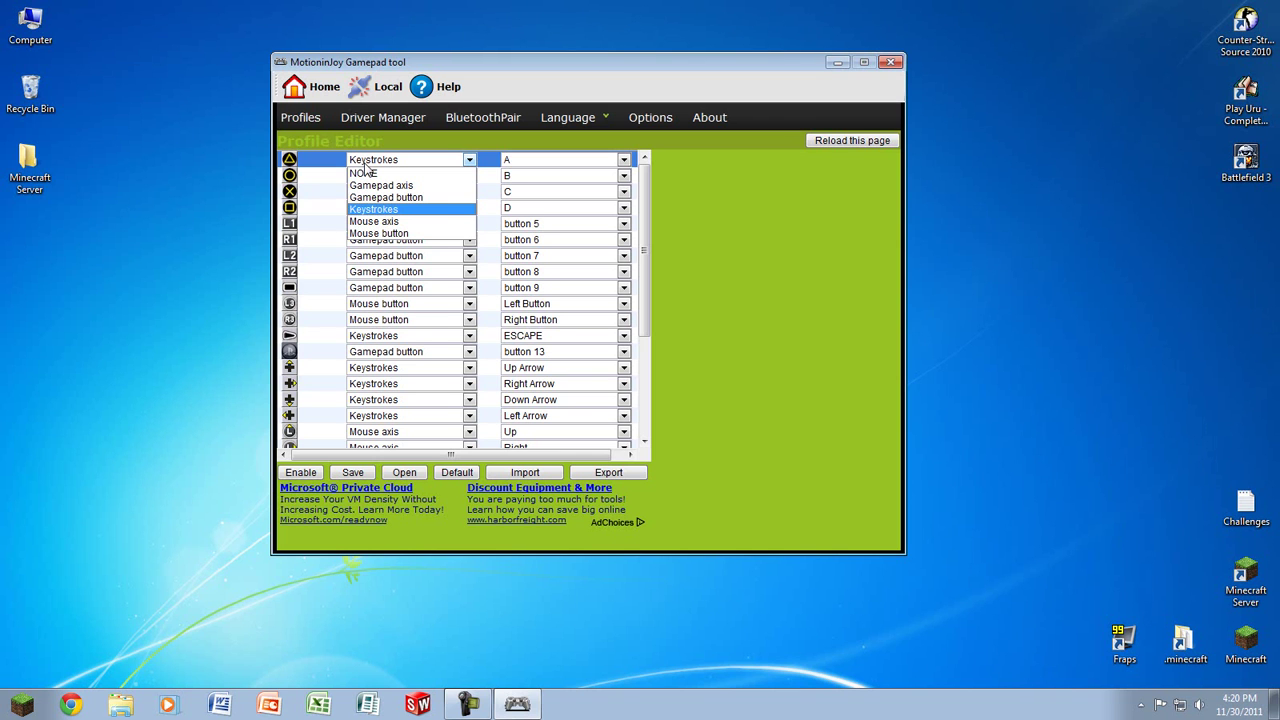
click(384, 212)
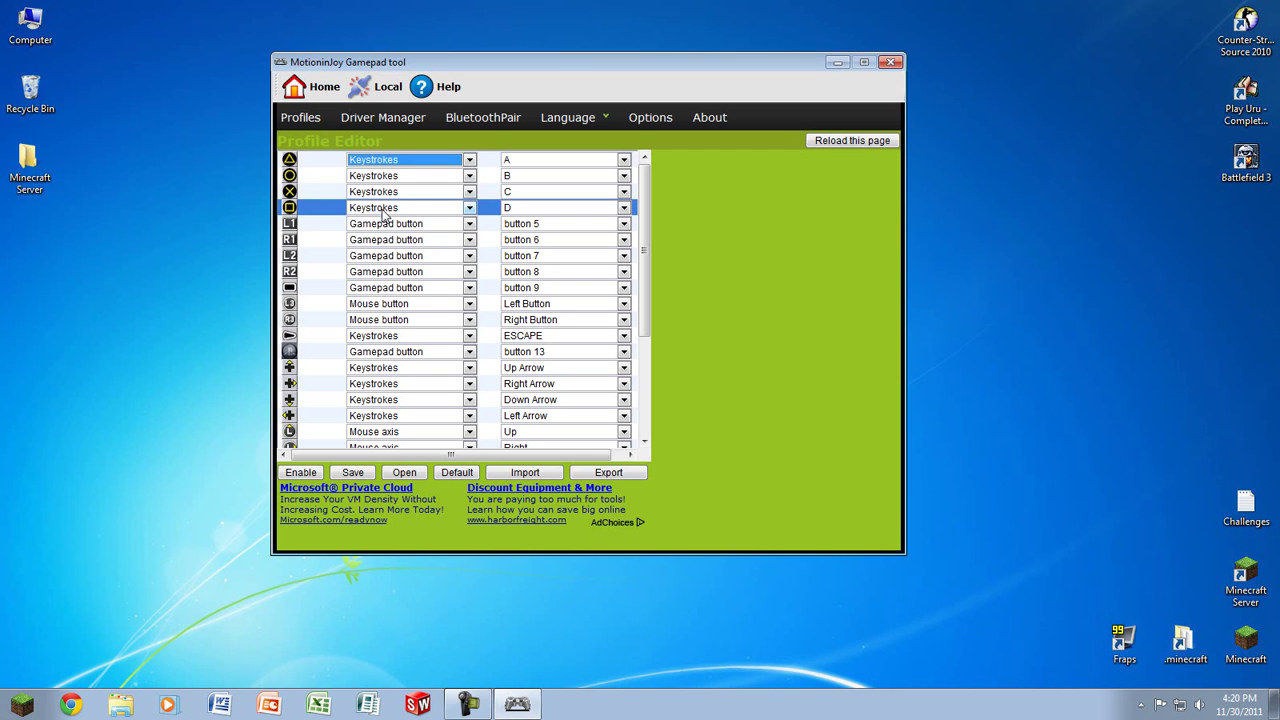
click(536, 163)
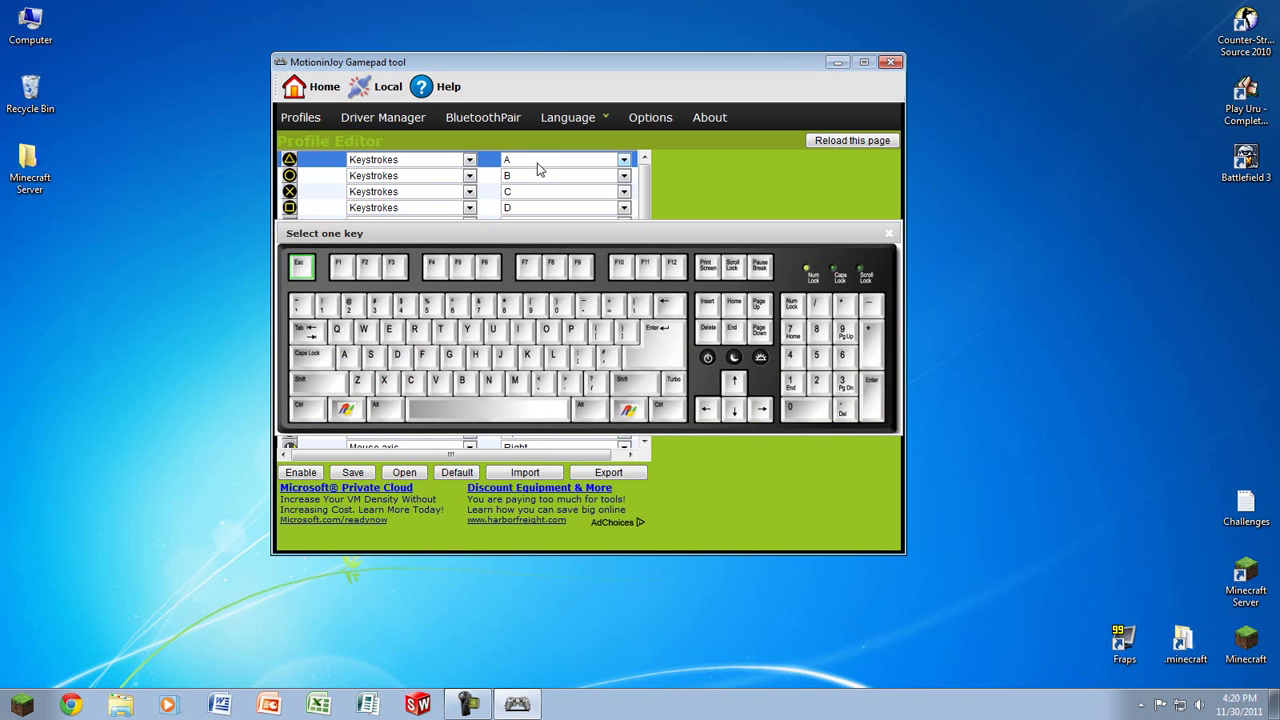
click(336, 308)
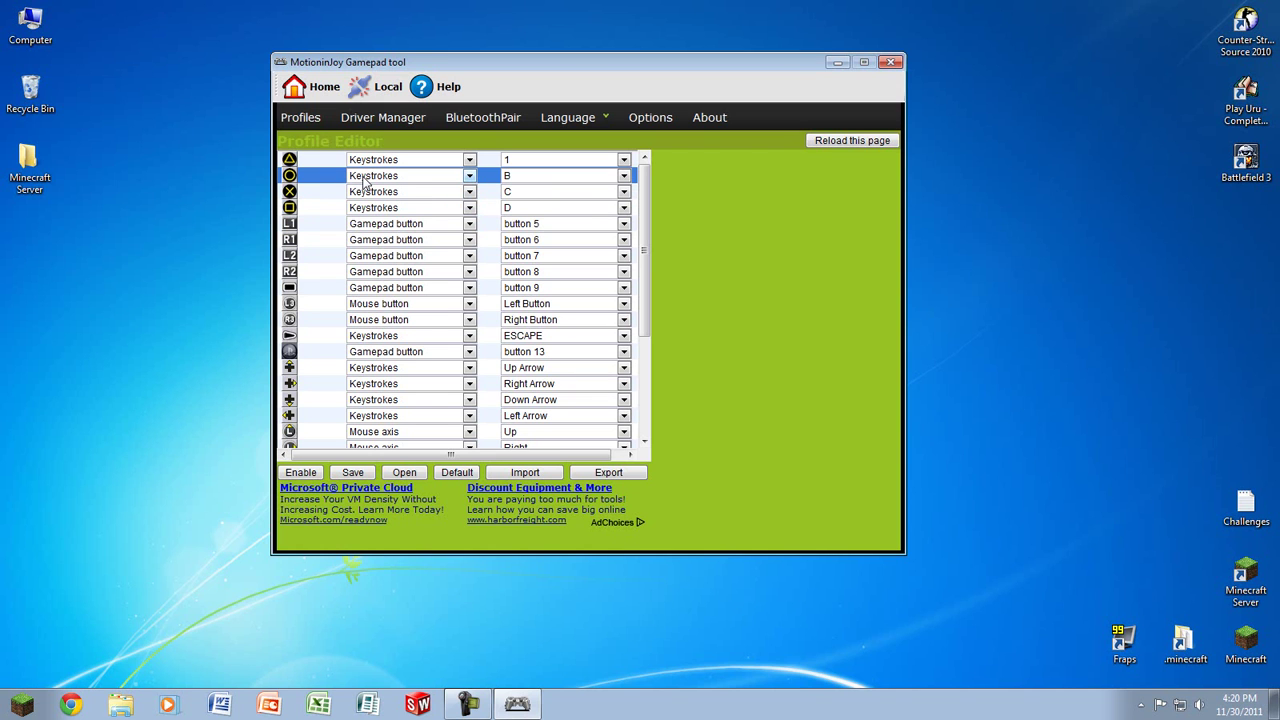
- Keep the circle button's type as Keystrokes and map it to the C key
click(366, 180)
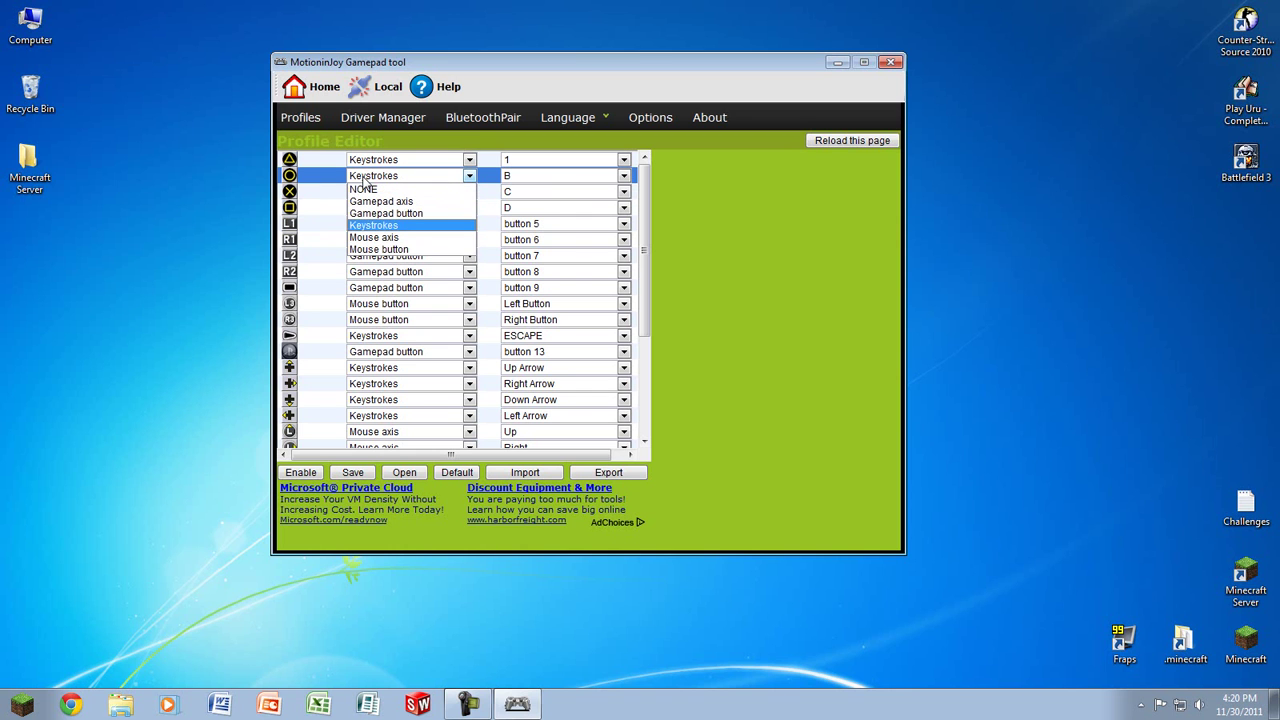
click(366, 180)
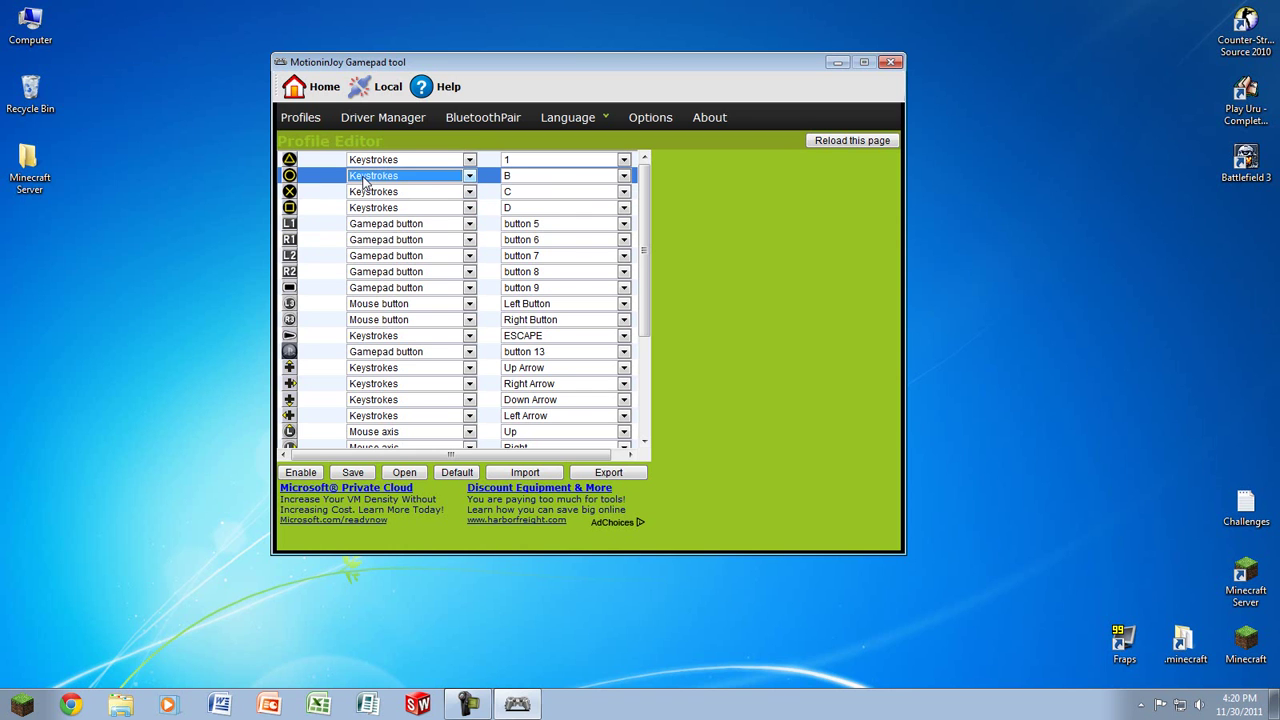
click(513, 178)
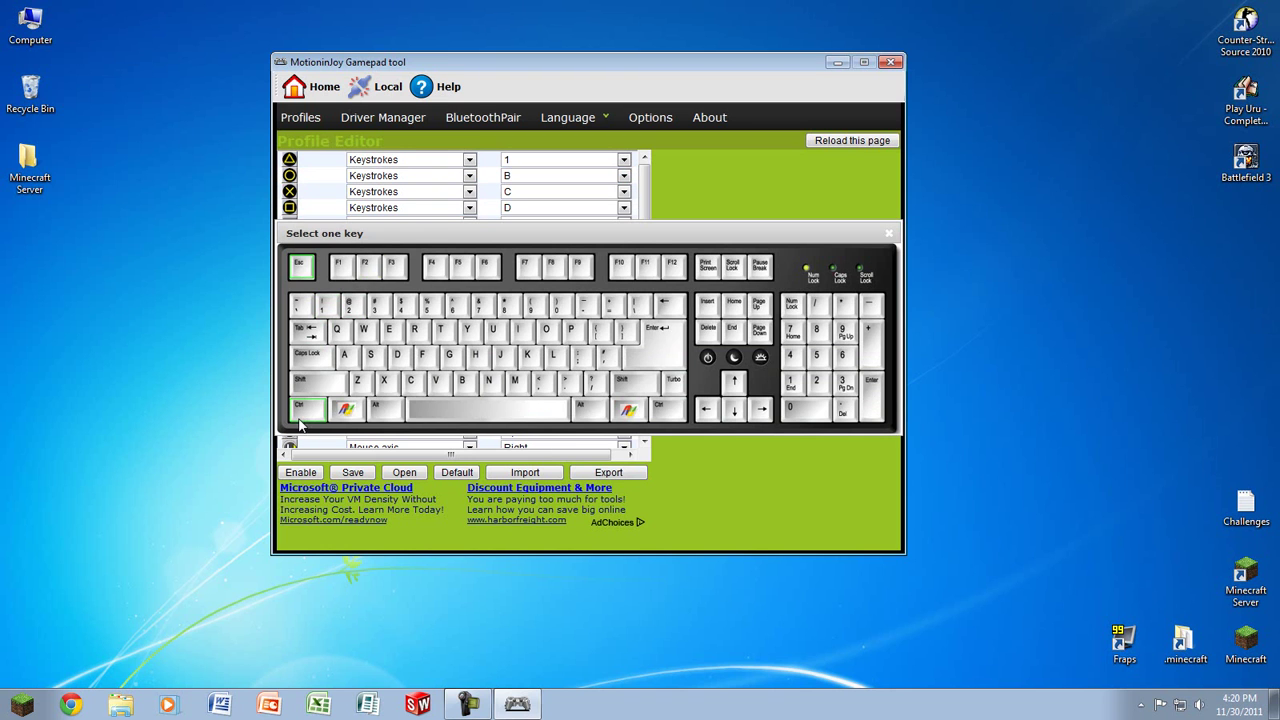
click(412, 384)
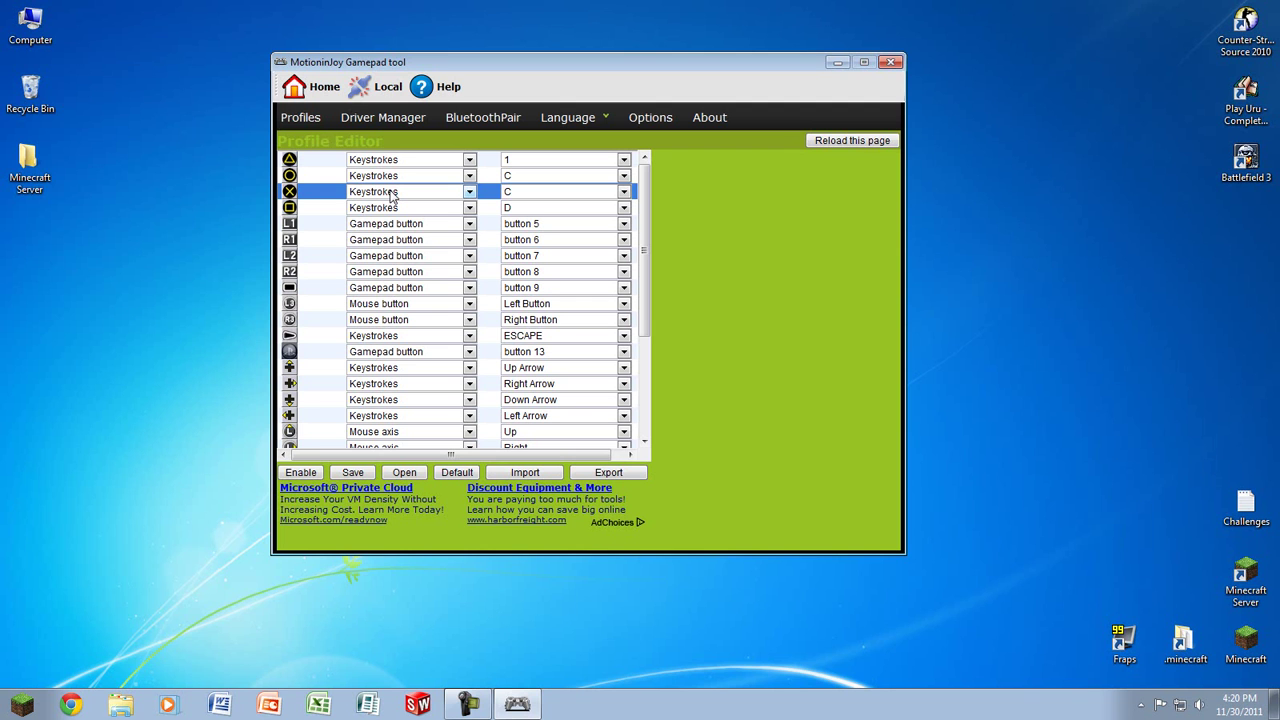
- Map the cross button to the SPACE keystroke and the square button to the R keystroke
click(527, 195)
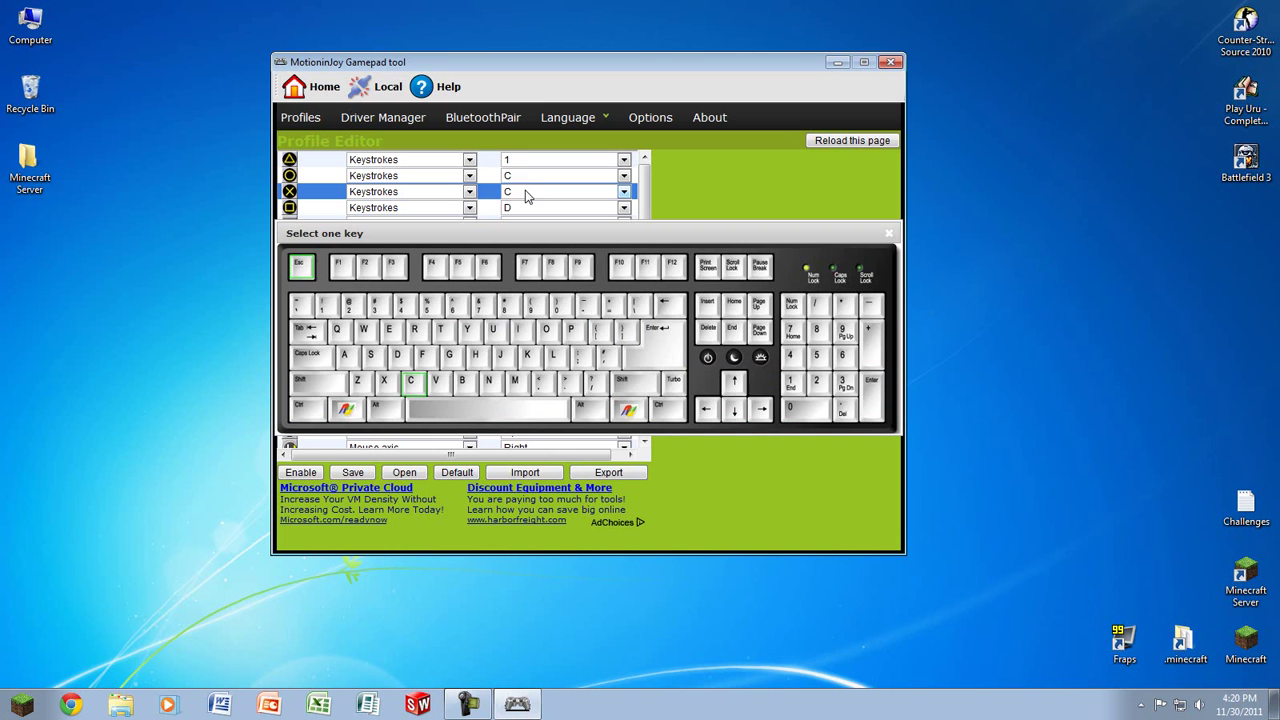
click(474, 406)
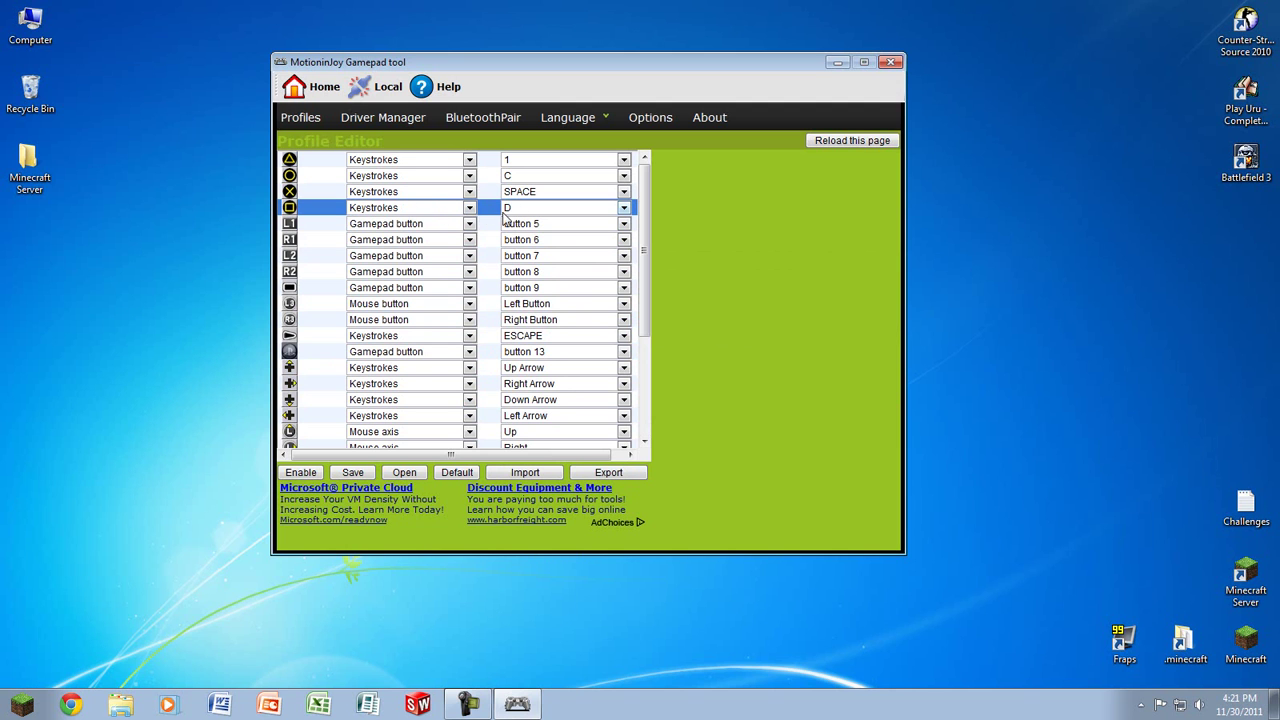
click(512, 213)
click(423, 331)
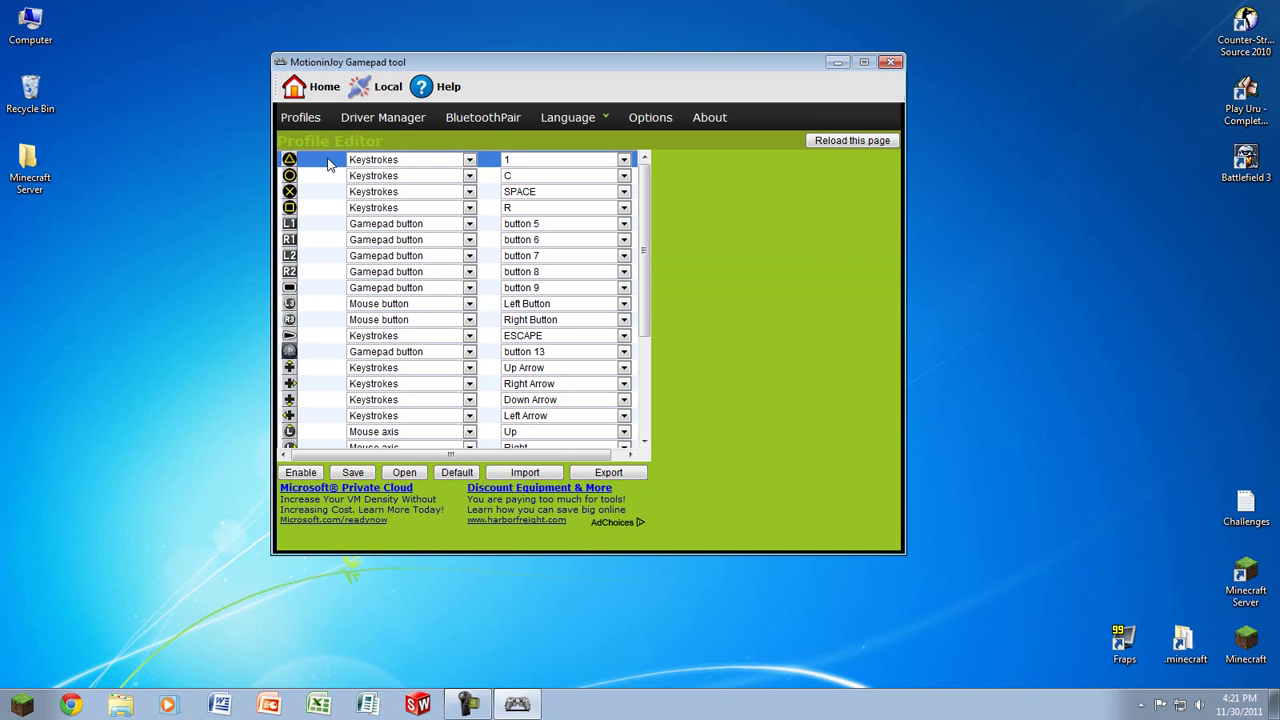
- Set L1 and R1 to the Mouse button type, with L1 as Right Button and R1 as Left Button
click(343, 226)
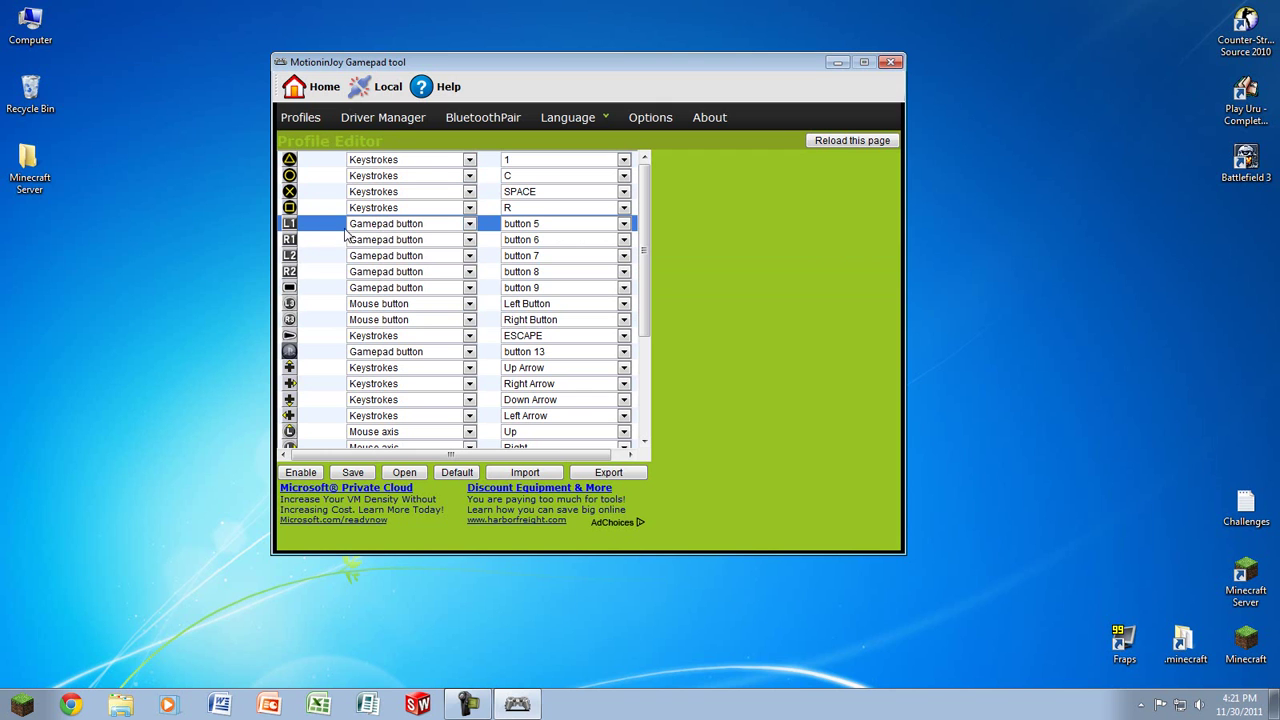
click(356, 225)
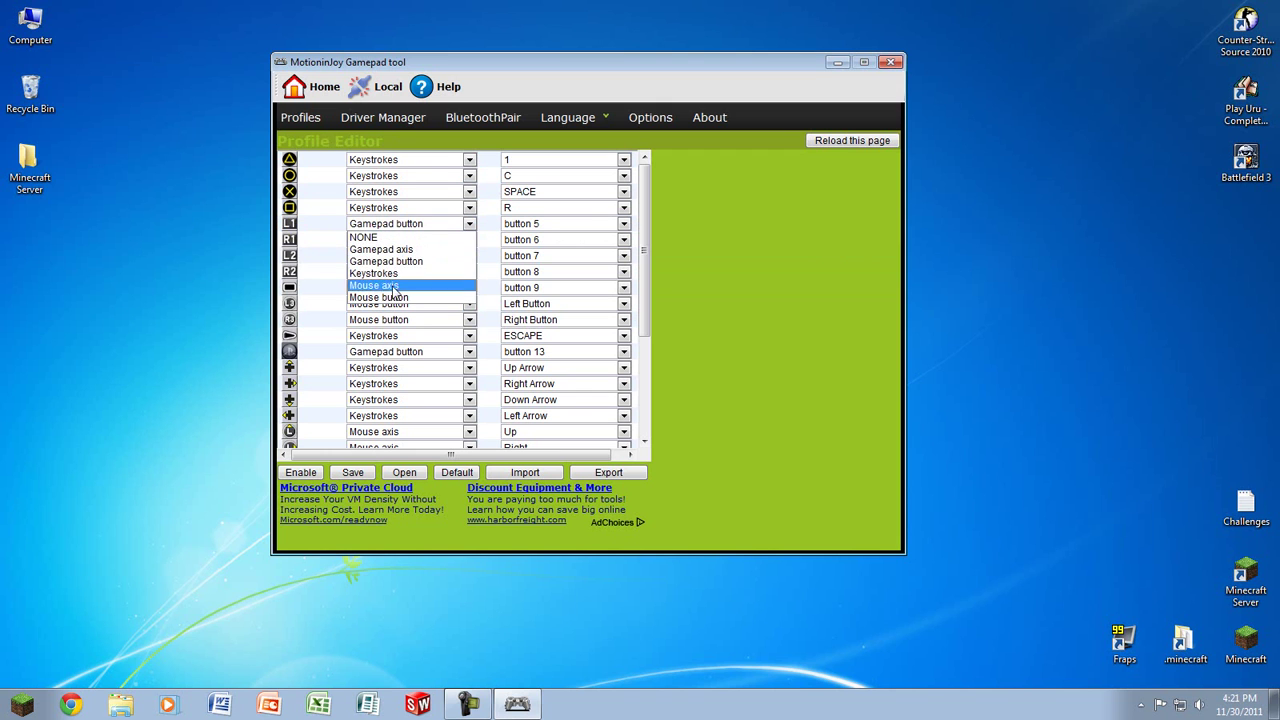
click(399, 298)
click(520, 224)
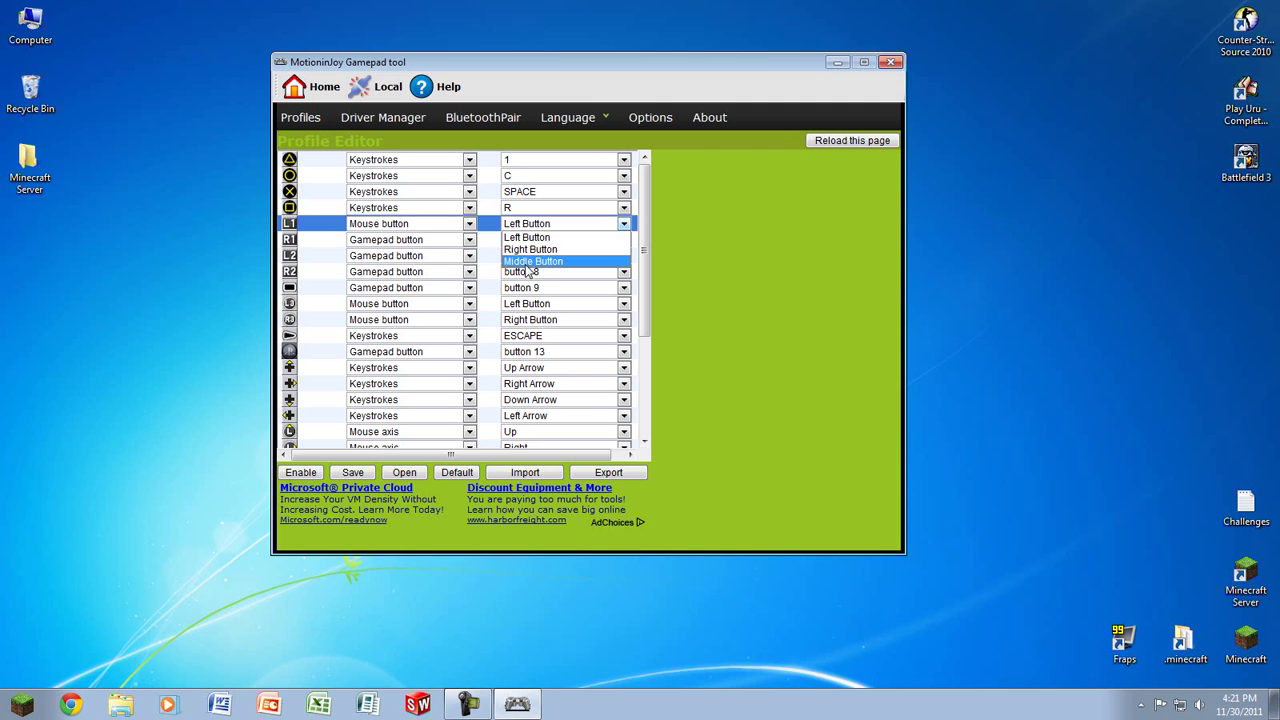
click(530, 249)
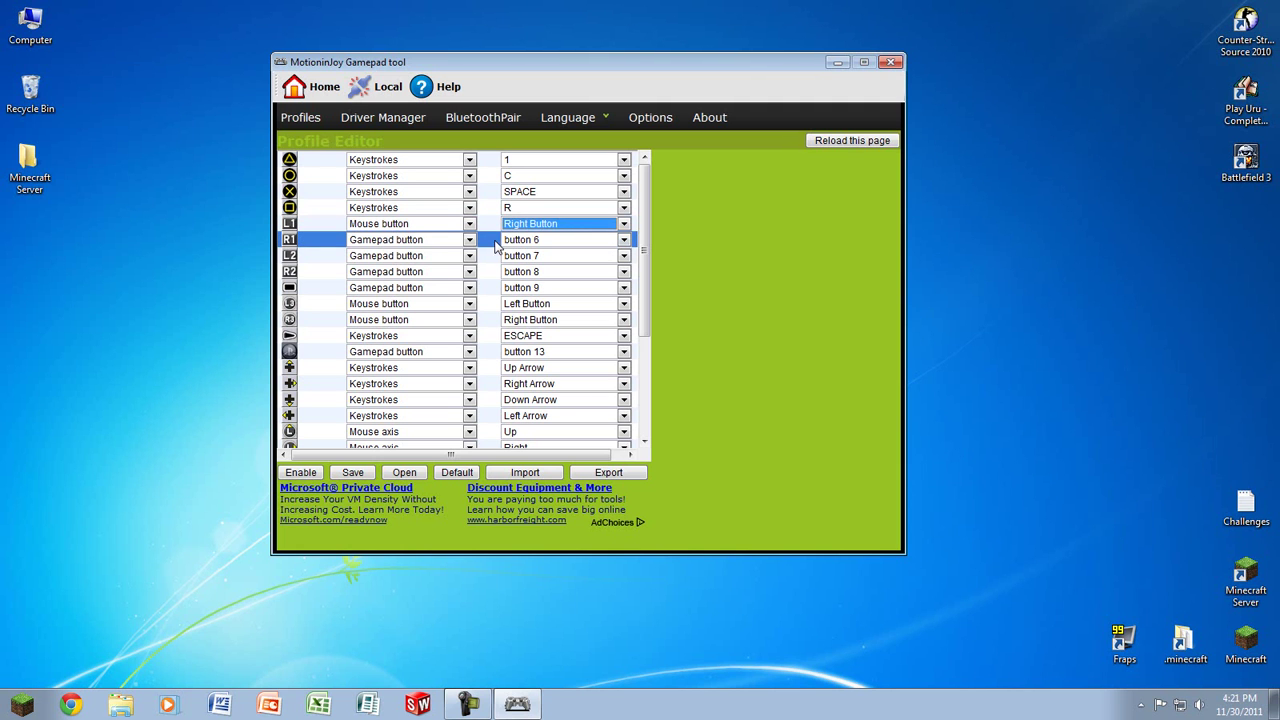
click(372, 246)
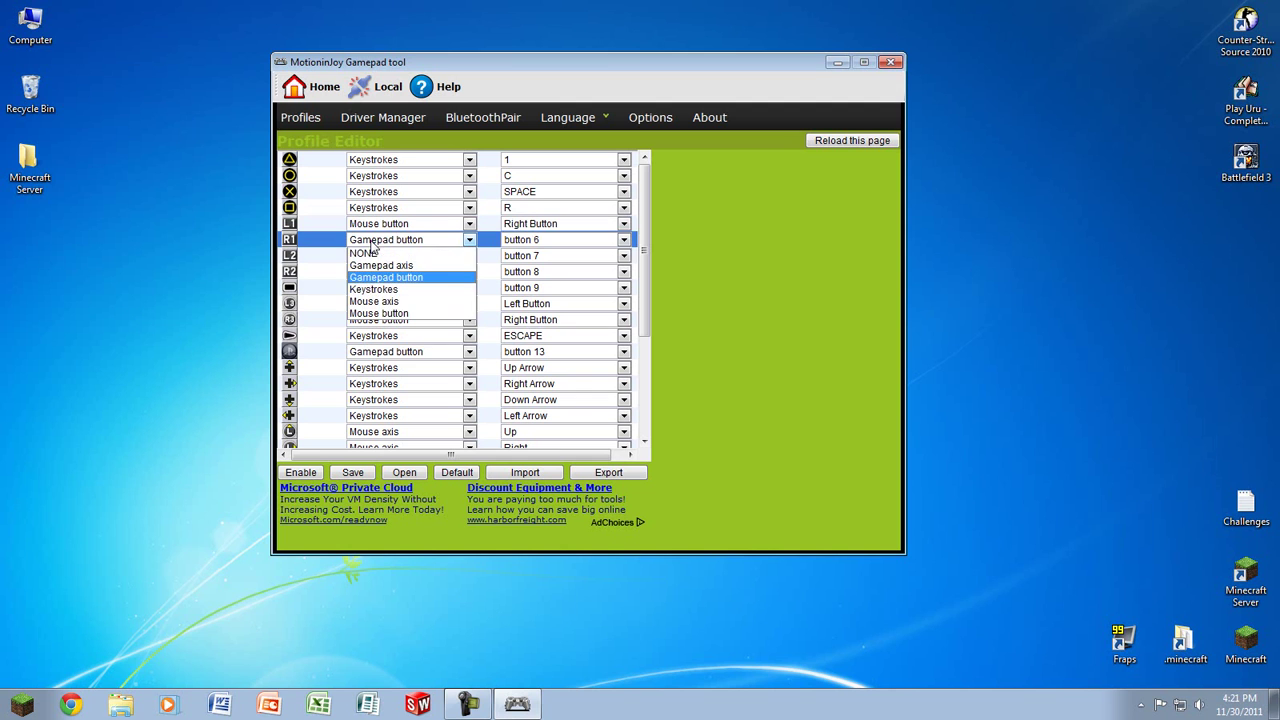
click(400, 316)
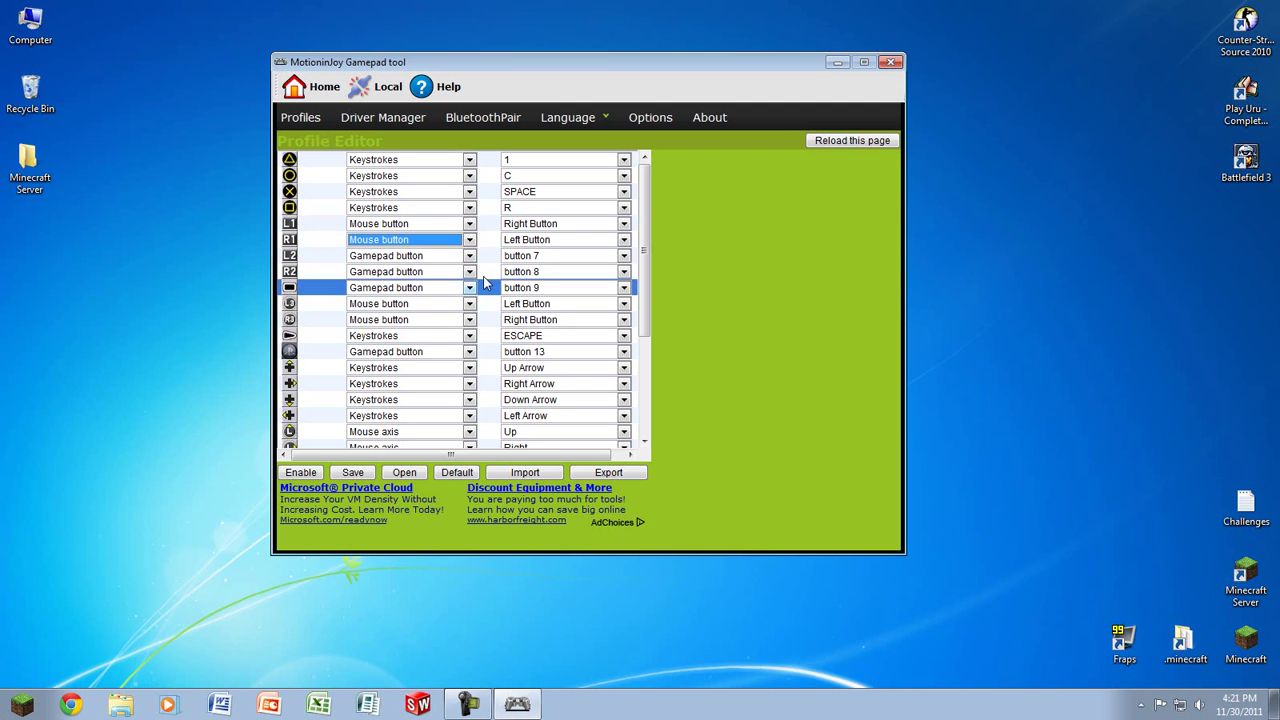
- Map L2 to the Q keystroke and R2 to the mouse's Middle Button
click(393, 257)
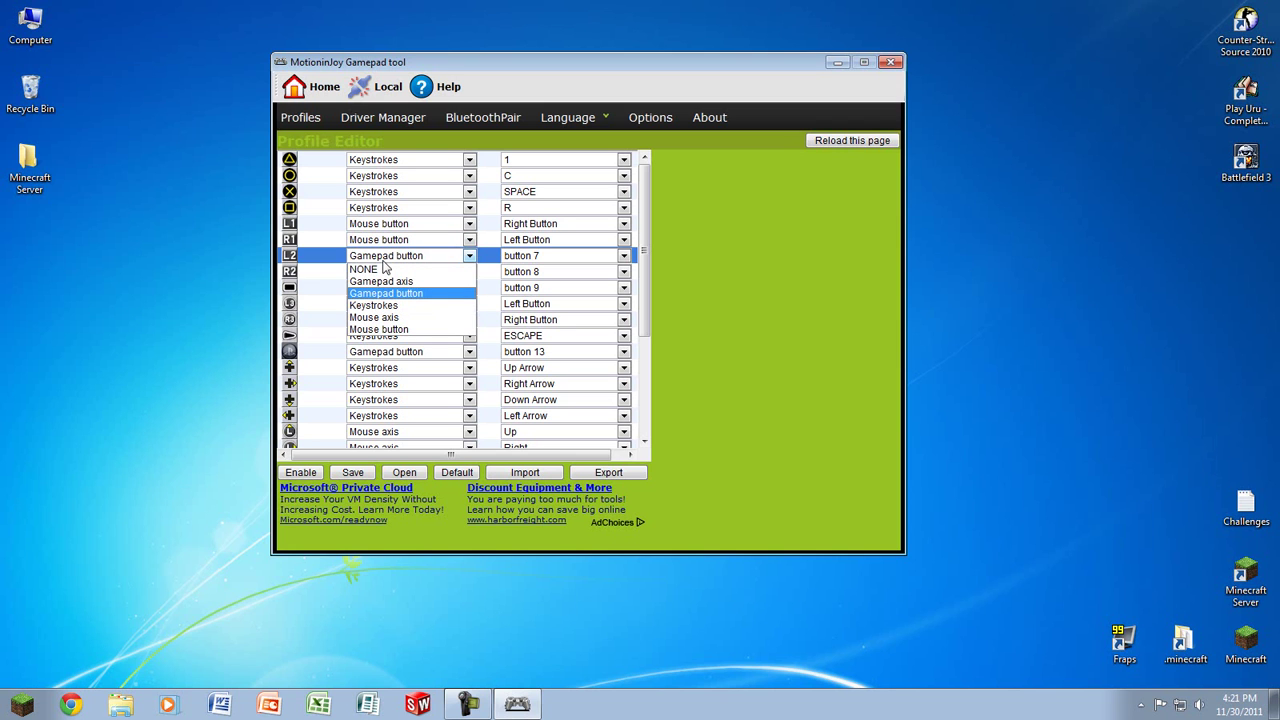
click(388, 306)
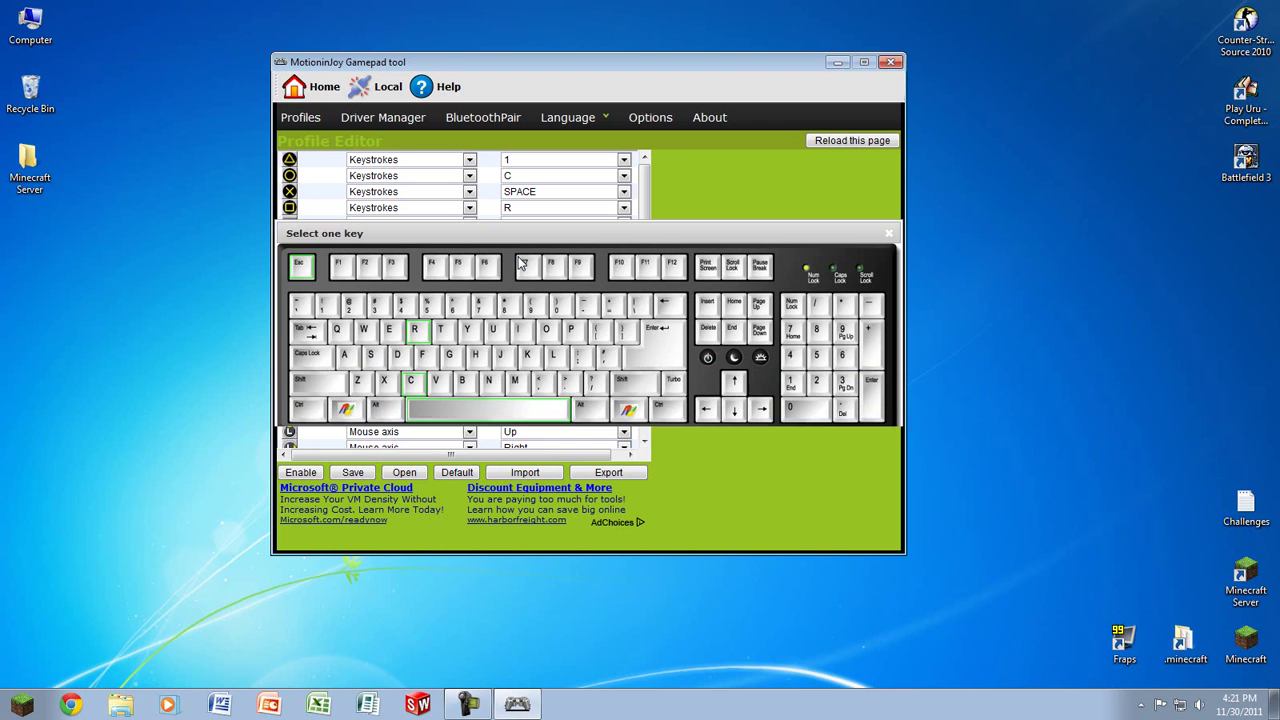
click(340, 332)
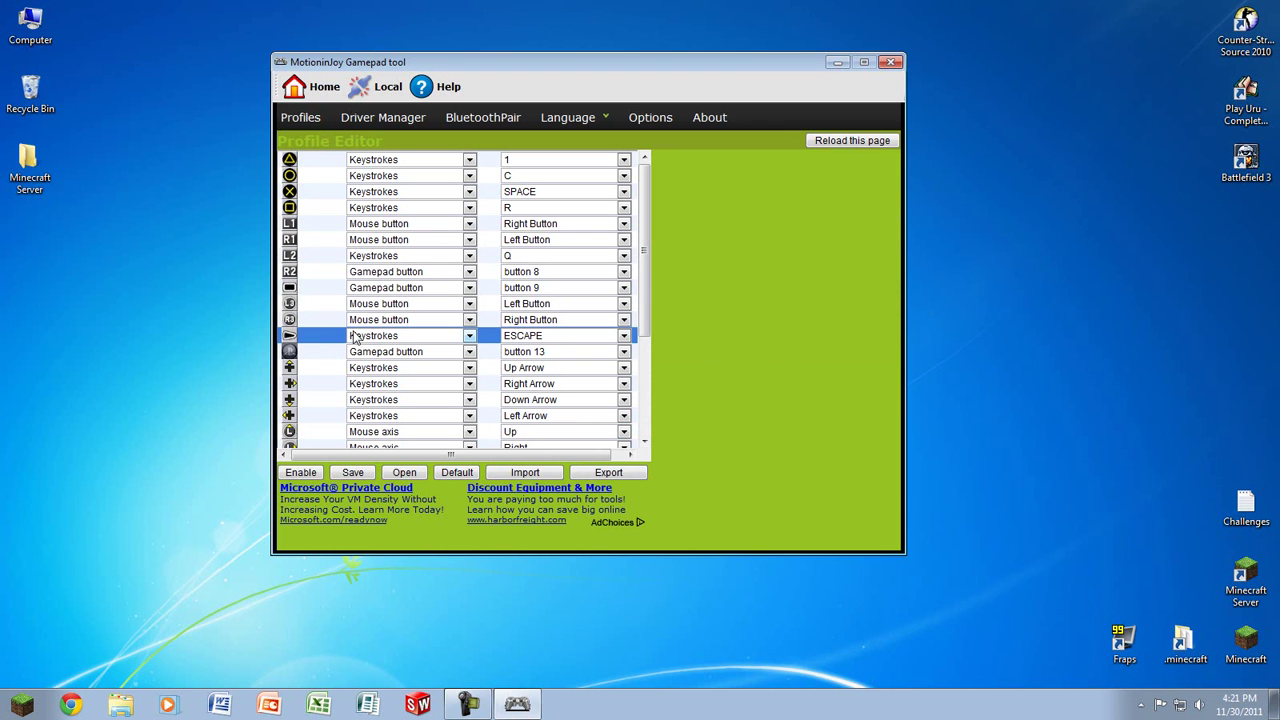
click(390, 272)
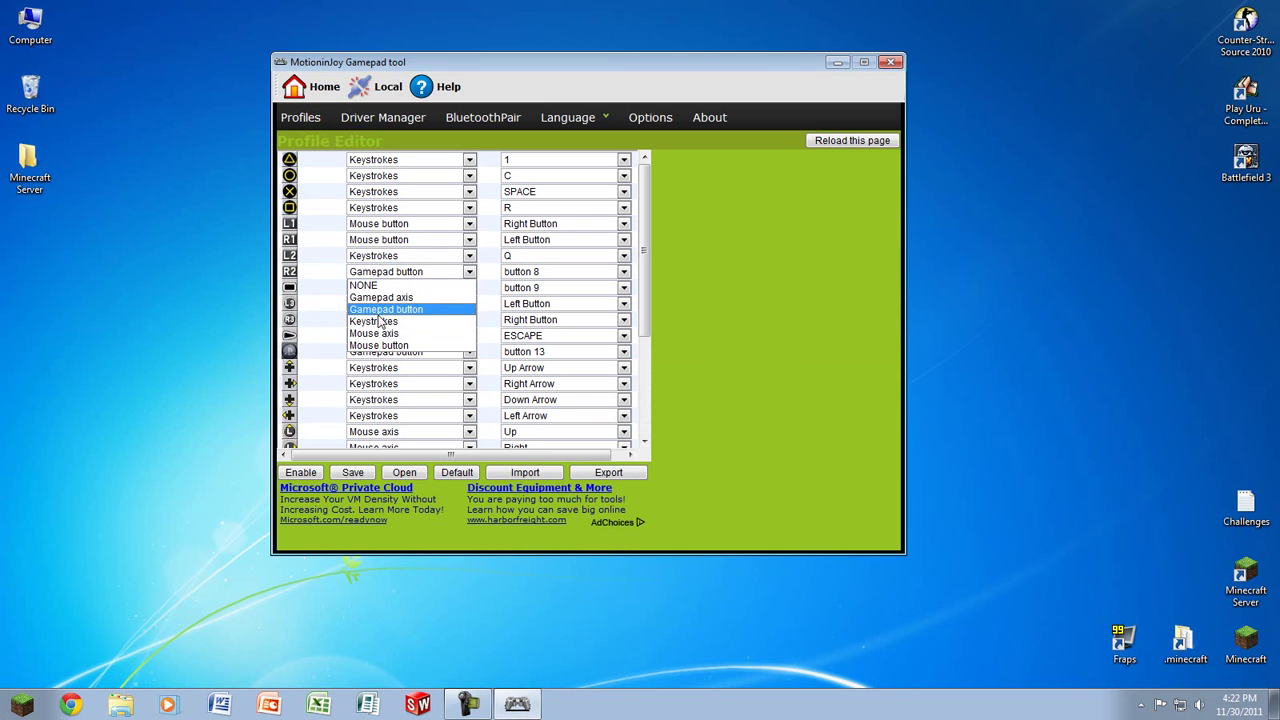
click(388, 346)
click(540, 272)
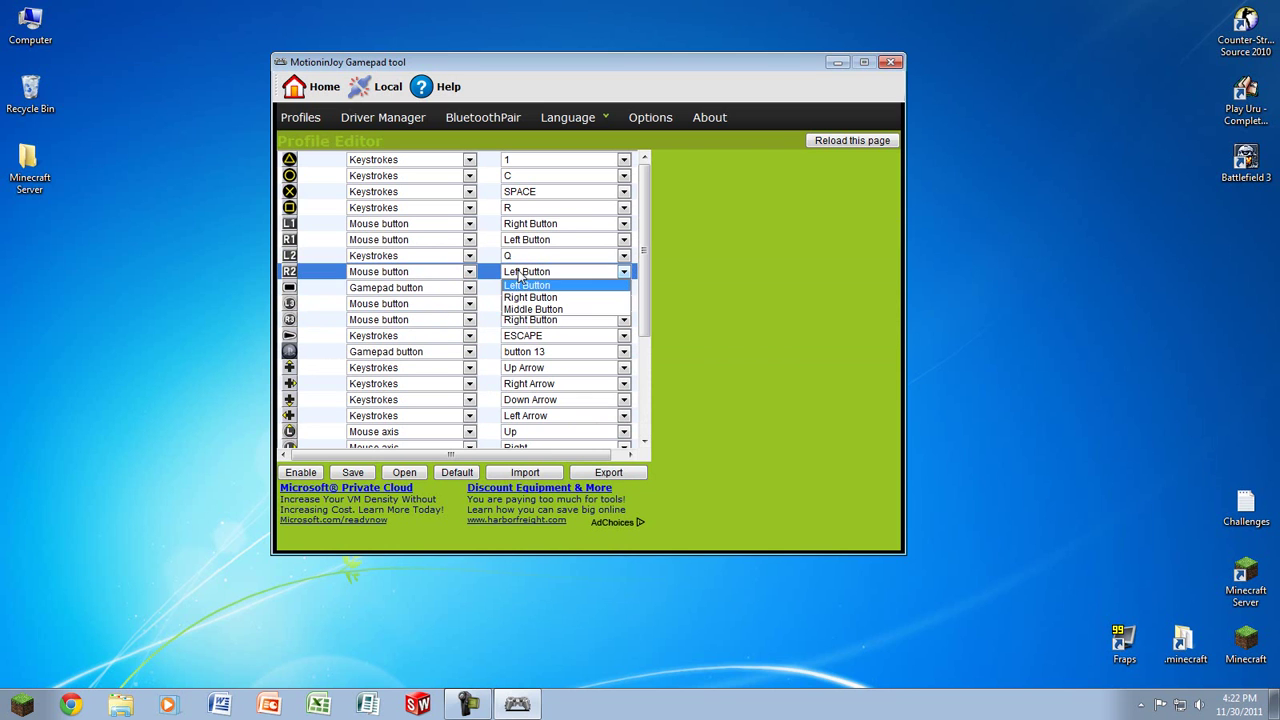
click(527, 310)
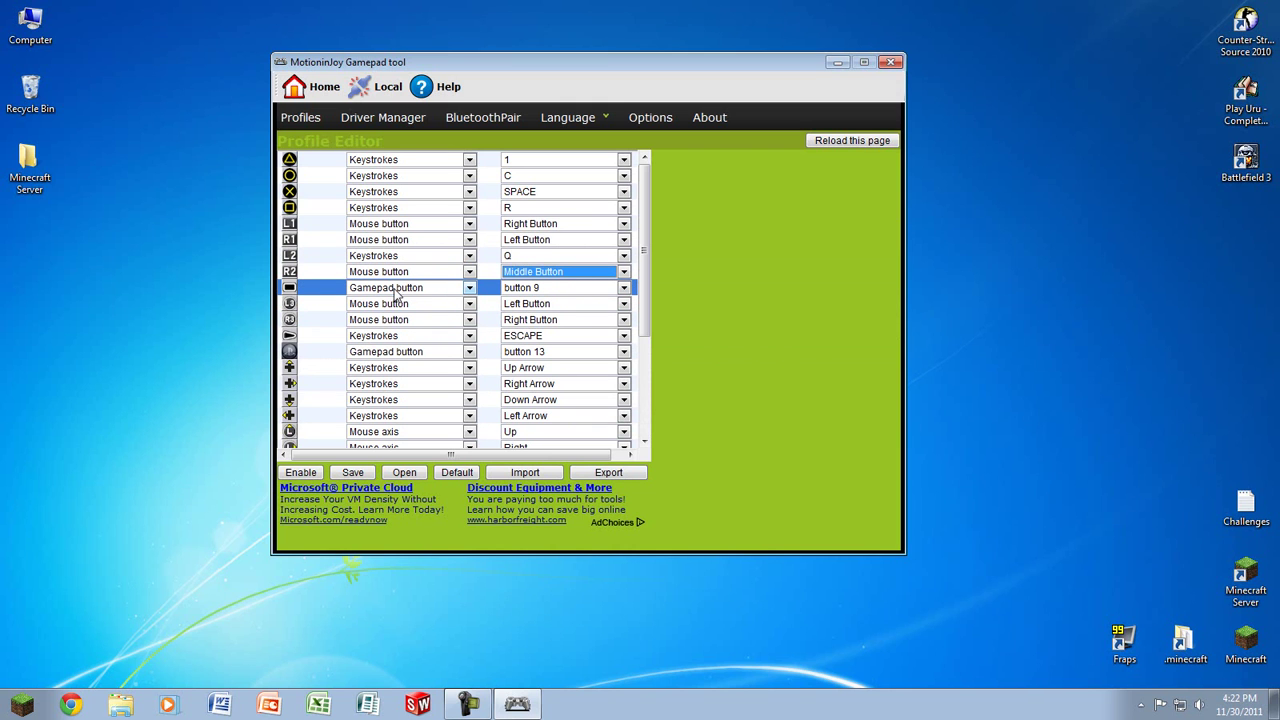
click(294, 271)
click(290, 207)
click(289, 190)
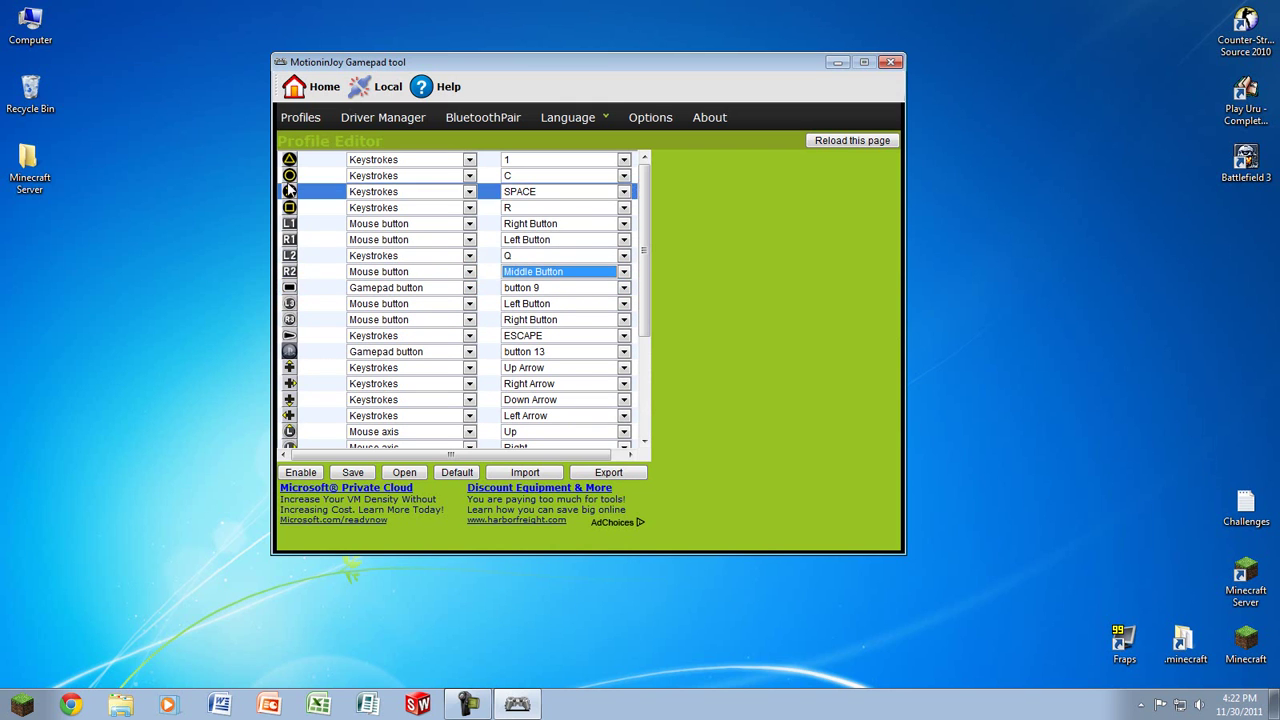
click(289, 159)
click(289, 207)
click(289, 255)
click(290, 271)
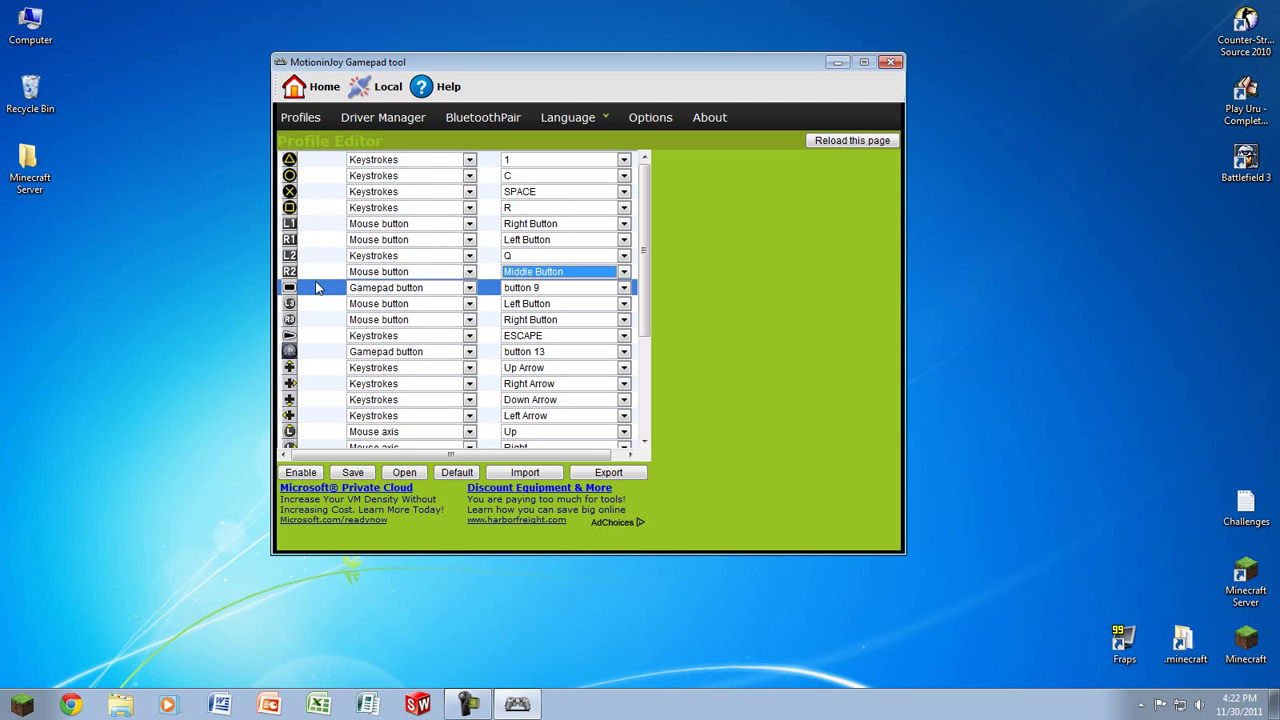
- Change the select button's type to Keystrokes and map it to the Tab key
click(296, 293)
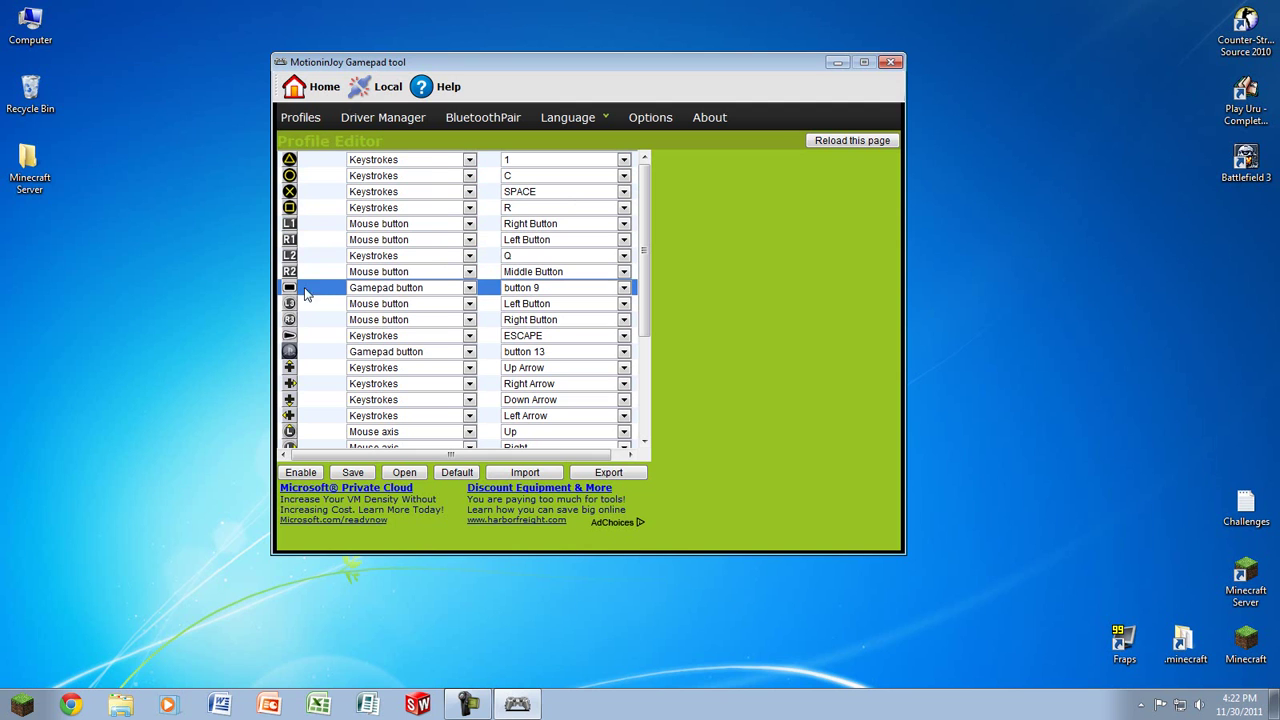
click(386, 289)
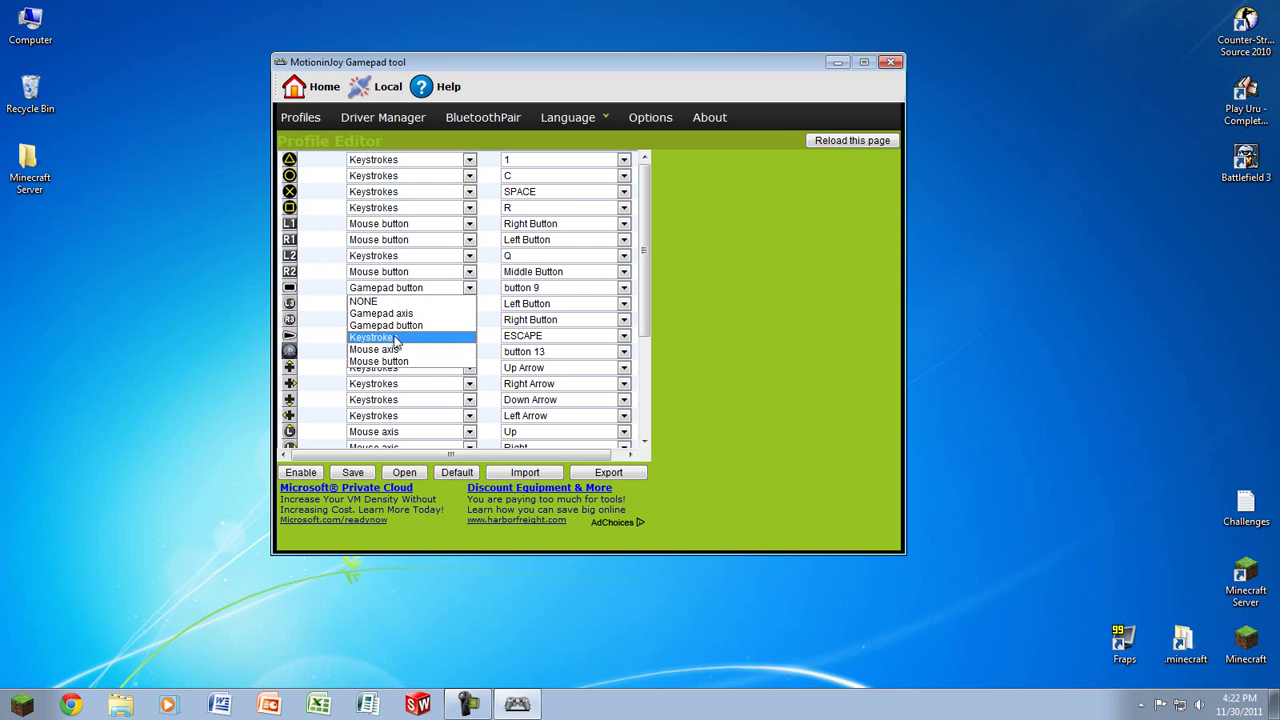
click(395, 339)
click(520, 289)
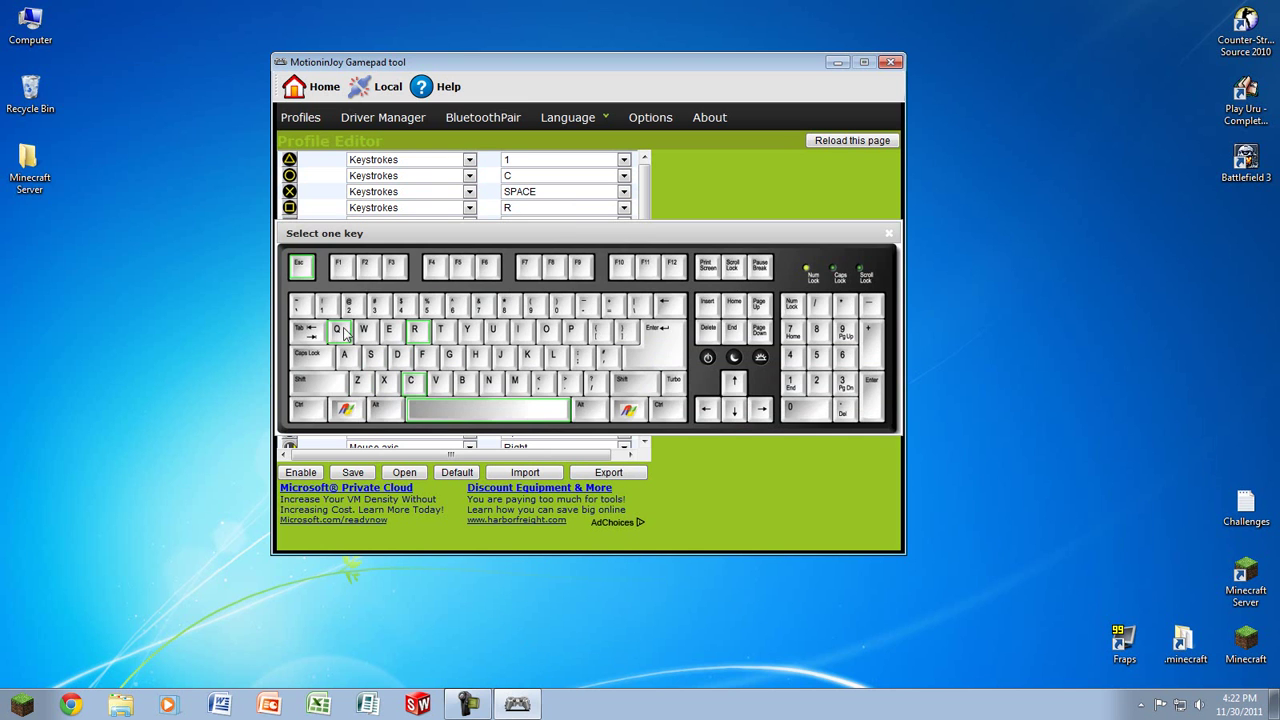
key(Escape)
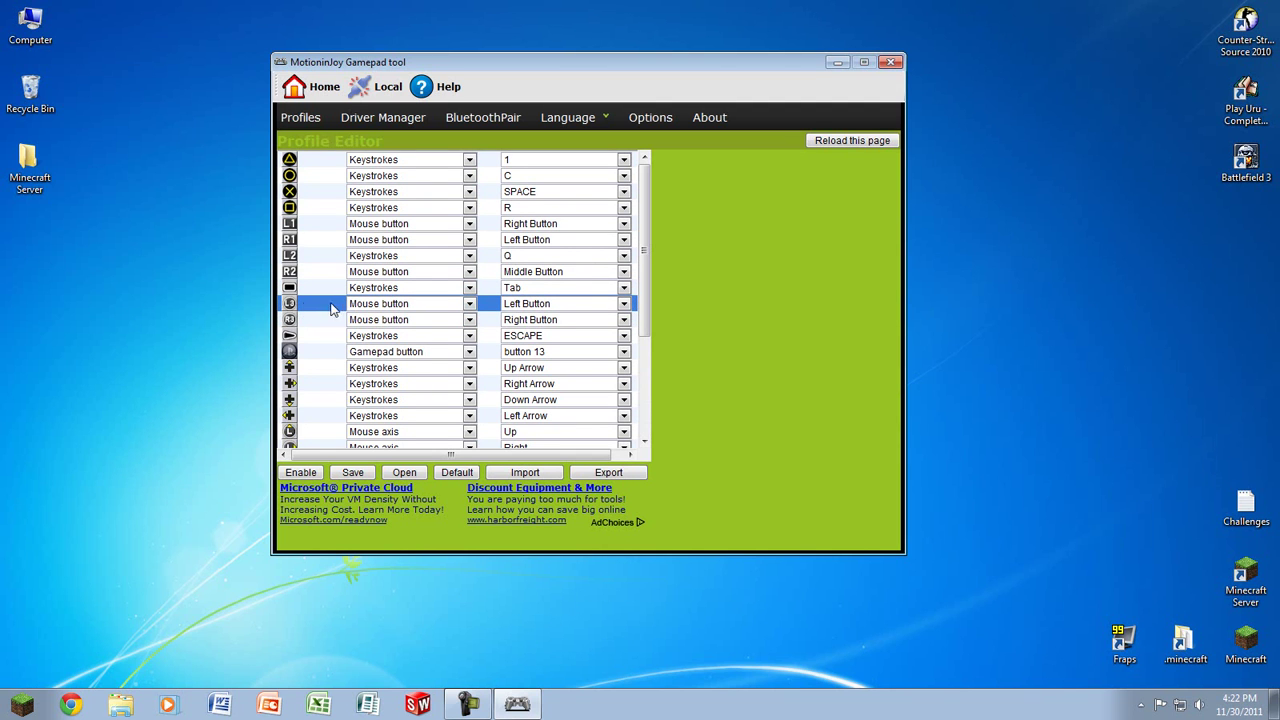
- Change L3 and R3 to Keystrokes, mapping L3 to Left Shift and R3 to the E key
click(364, 304)
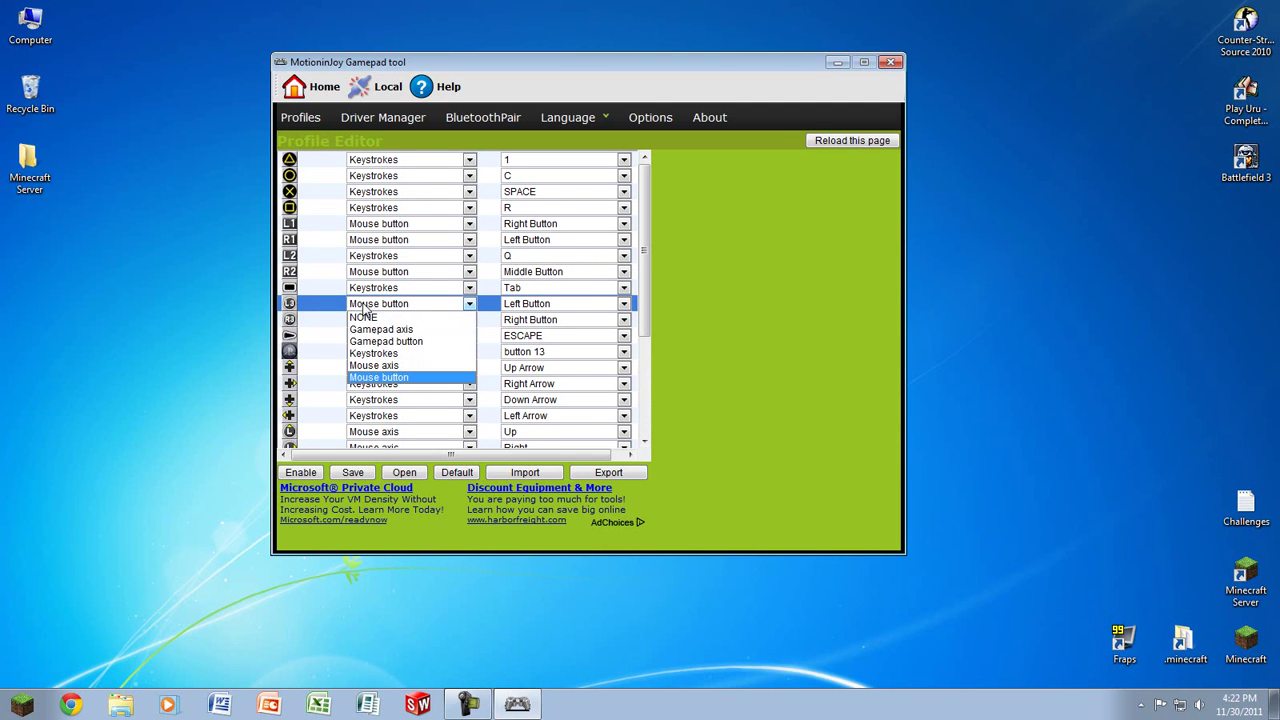
click(397, 354)
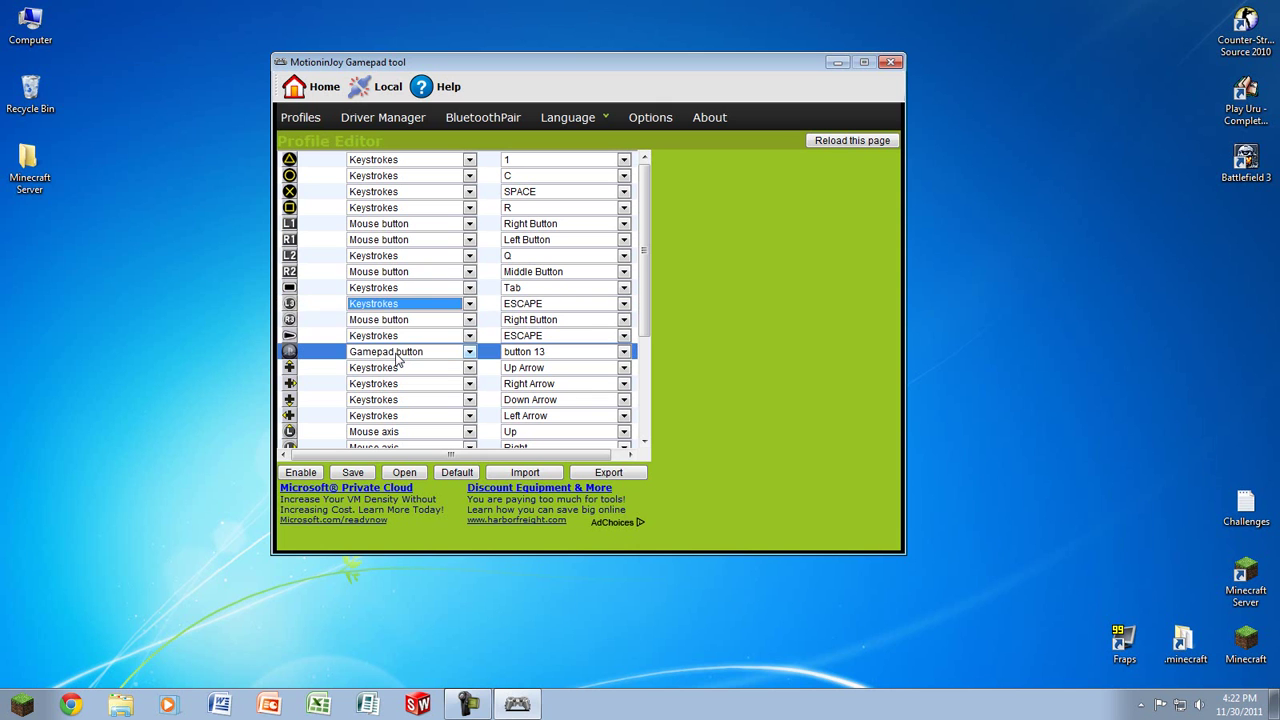
click(535, 308)
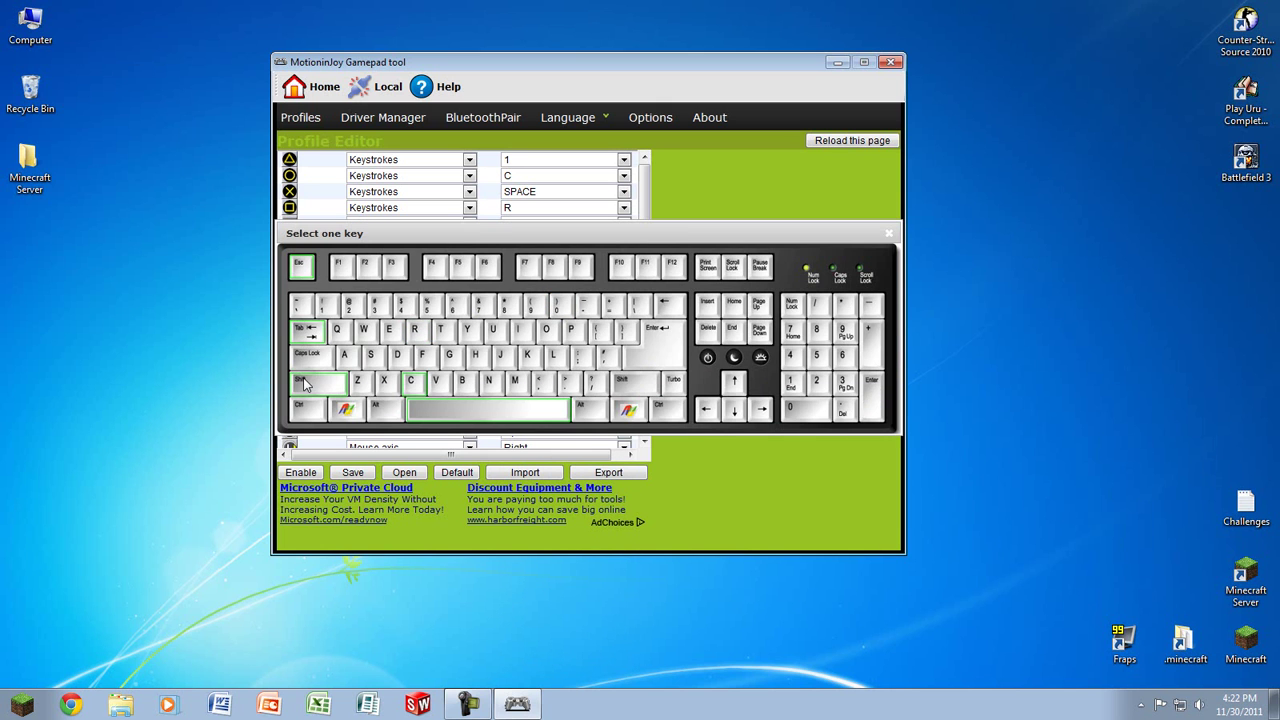
key(Escape)
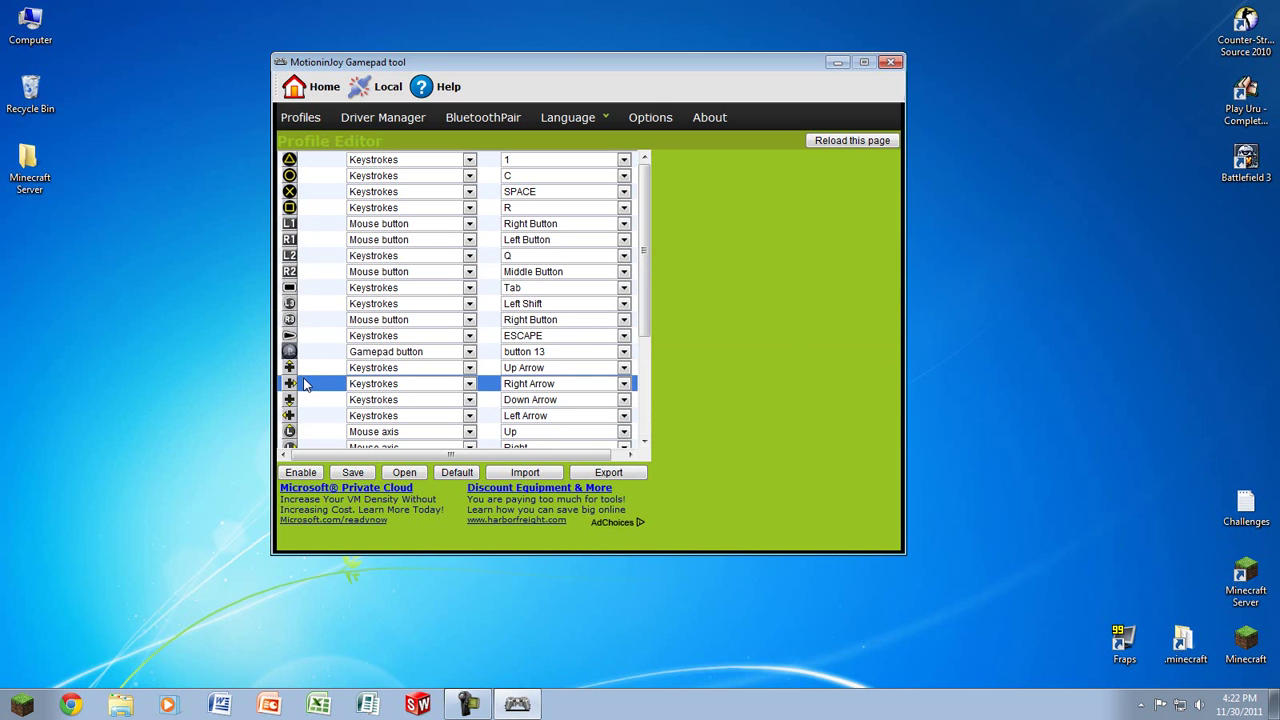
click(367, 322)
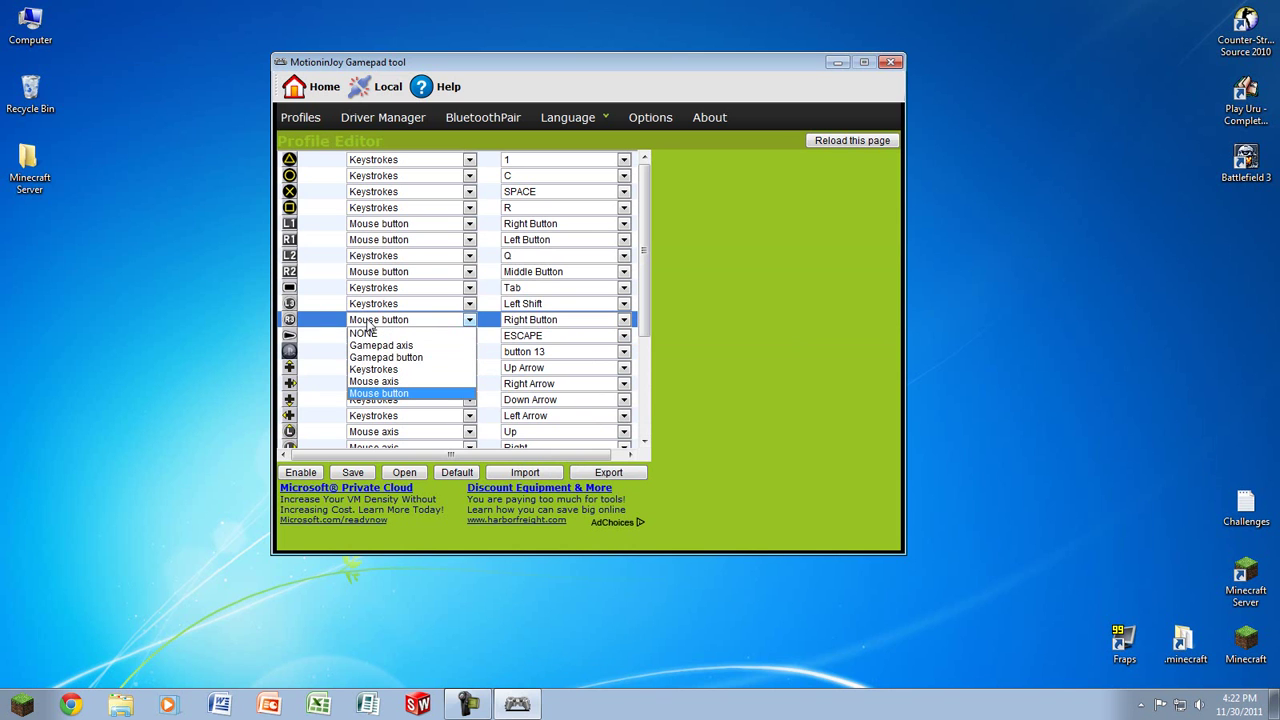
click(390, 369)
click(565, 319)
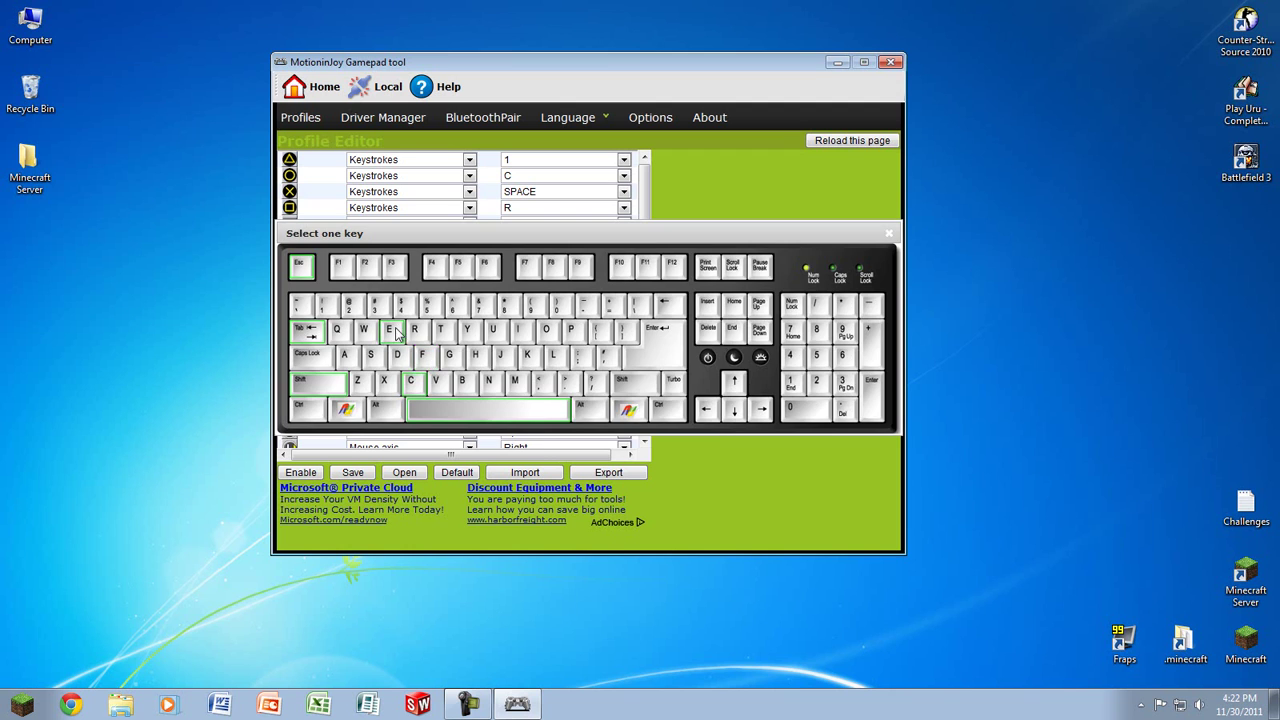
key(Escape)
click(400, 335)
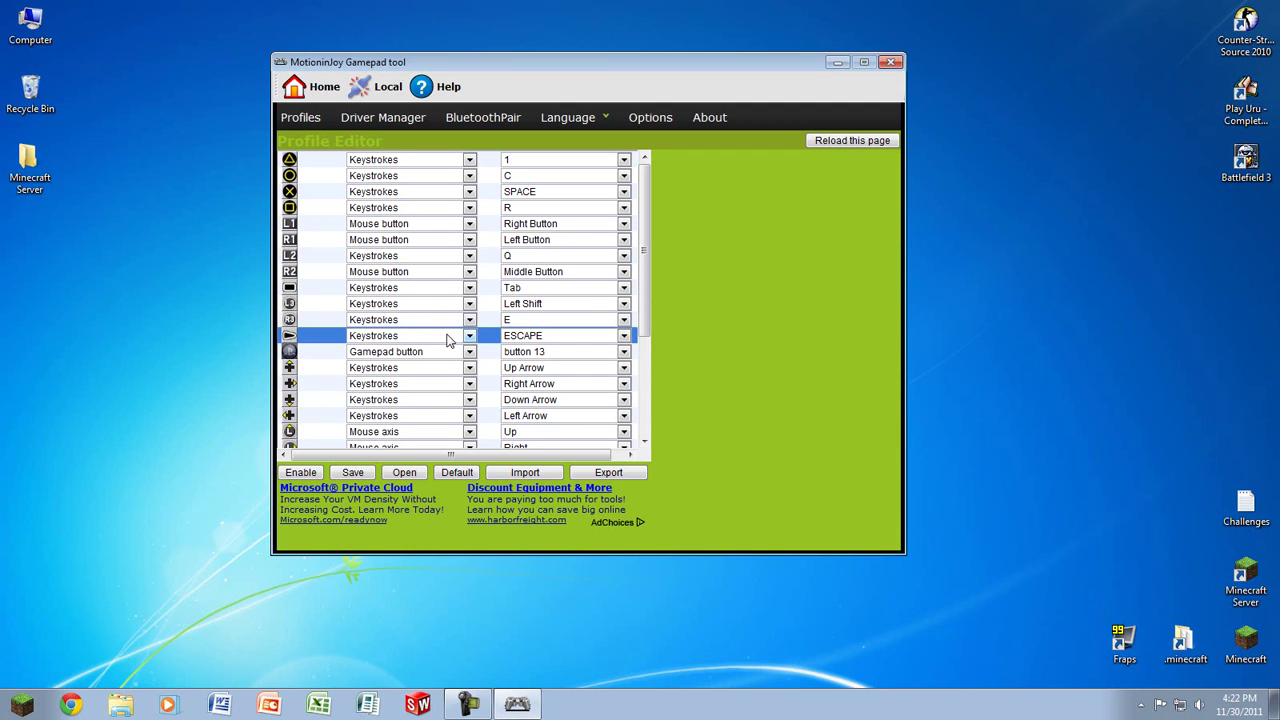
- Keep the start button on the ESCAPE keystroke and change the PS button's type to Keystrokes
click(505, 330)
click(377, 337)
click(381, 339)
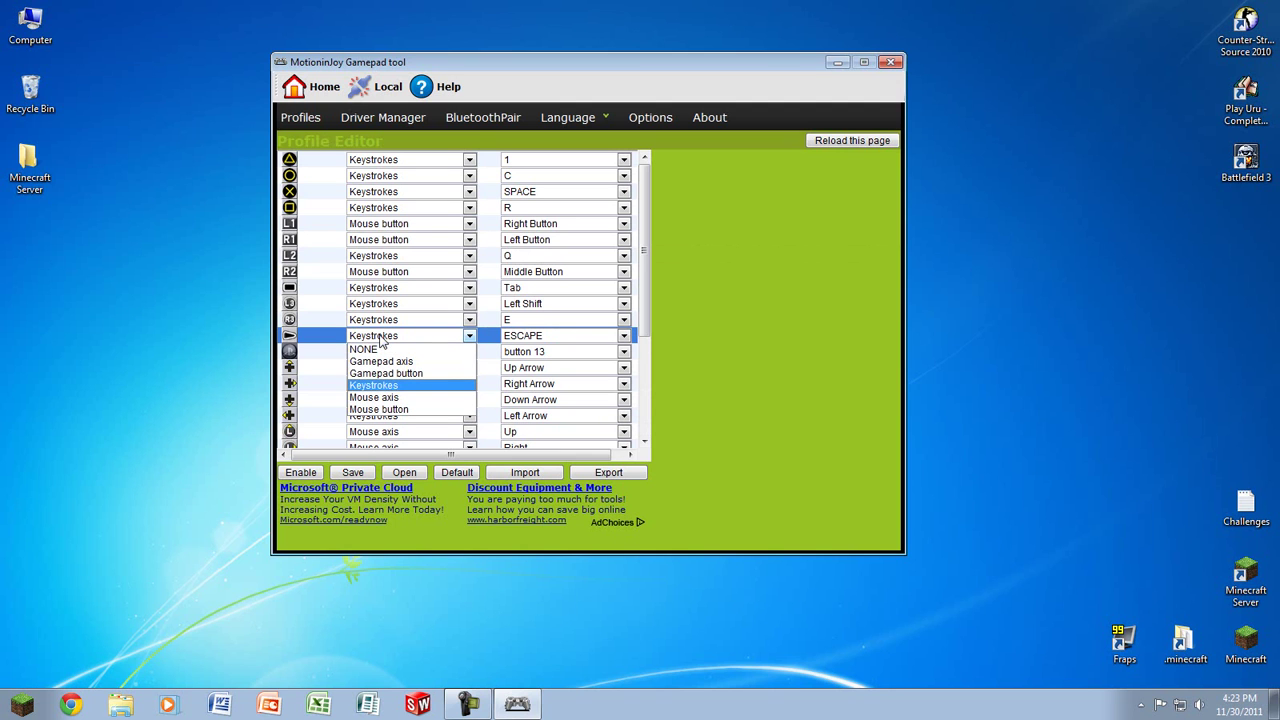
click(397, 340)
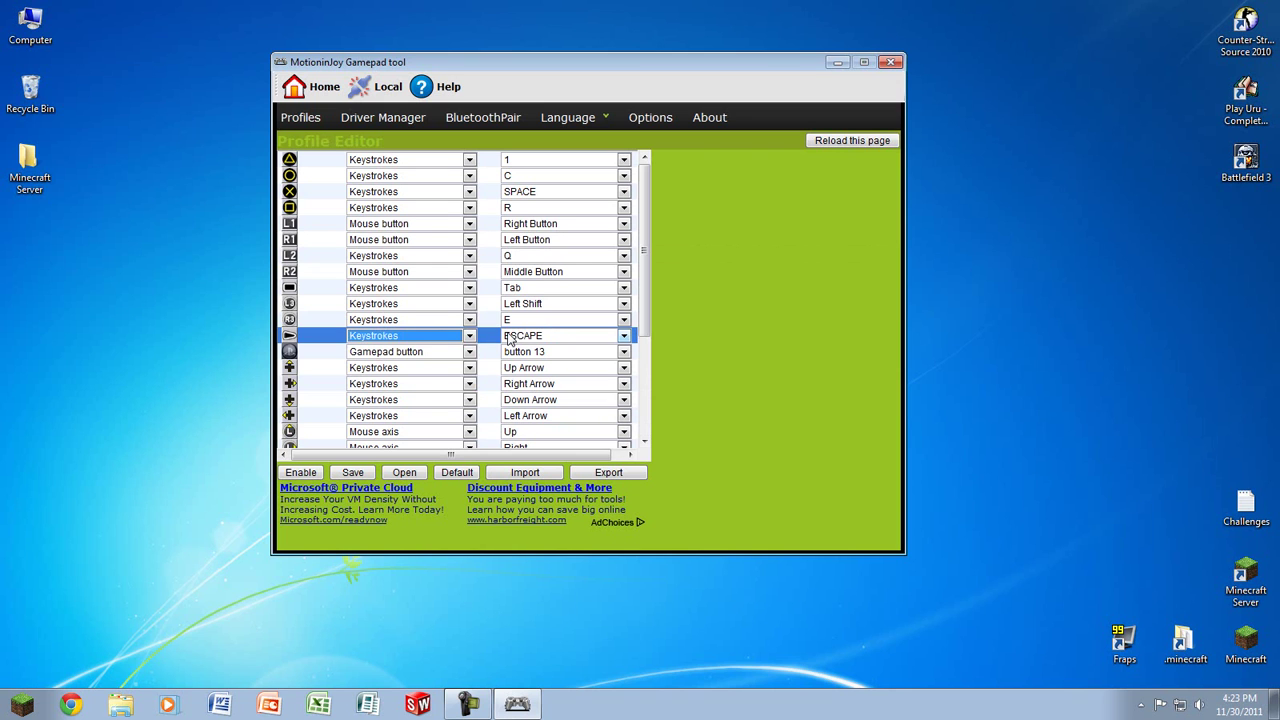
click(408, 354)
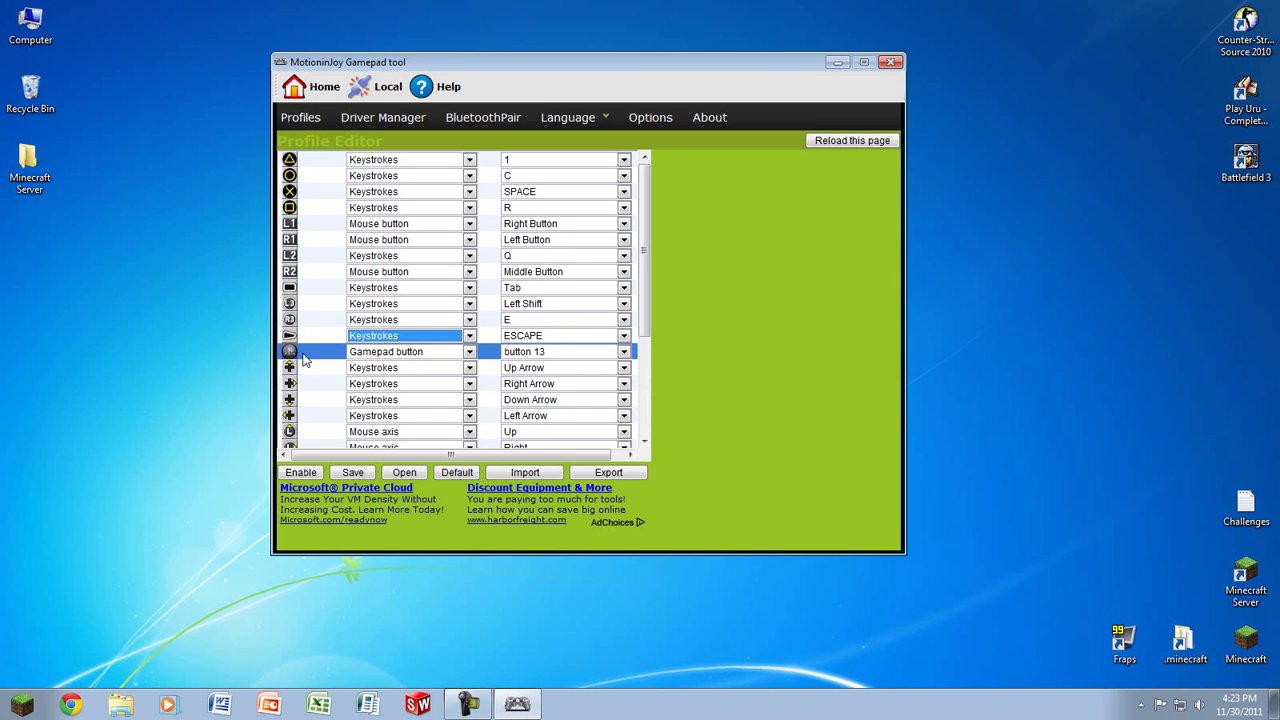
click(369, 356)
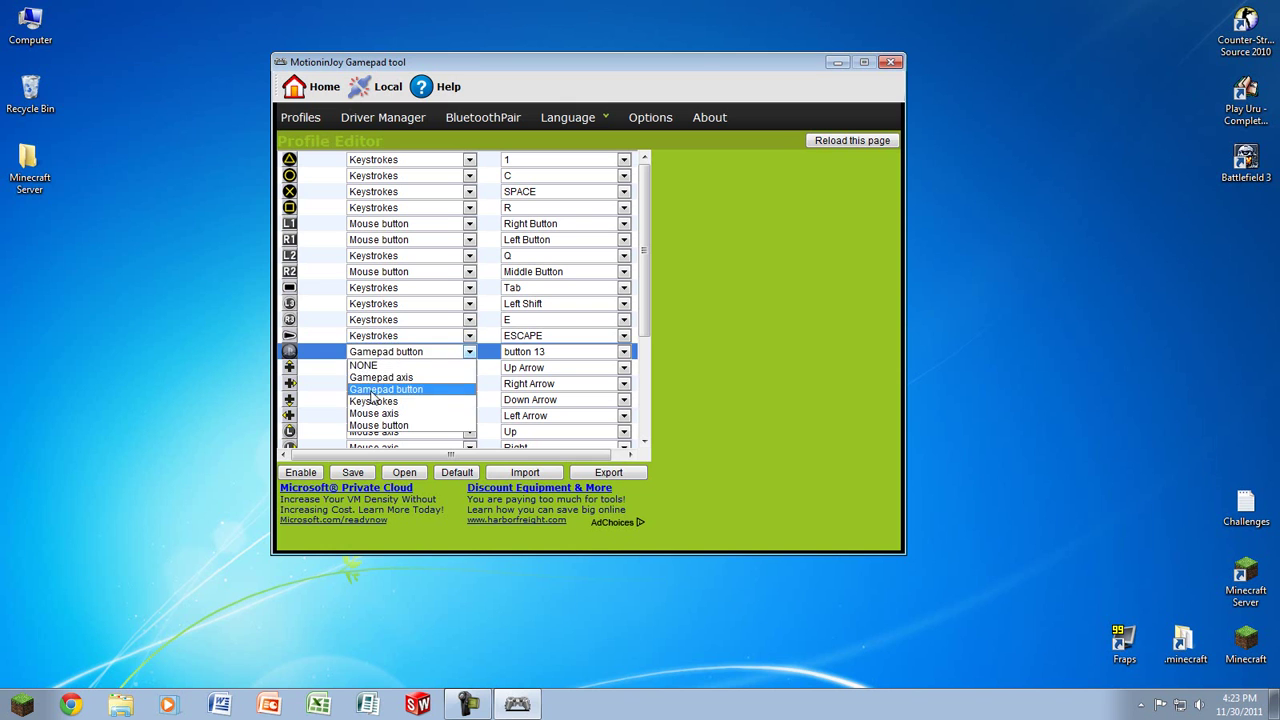
click(373, 401)
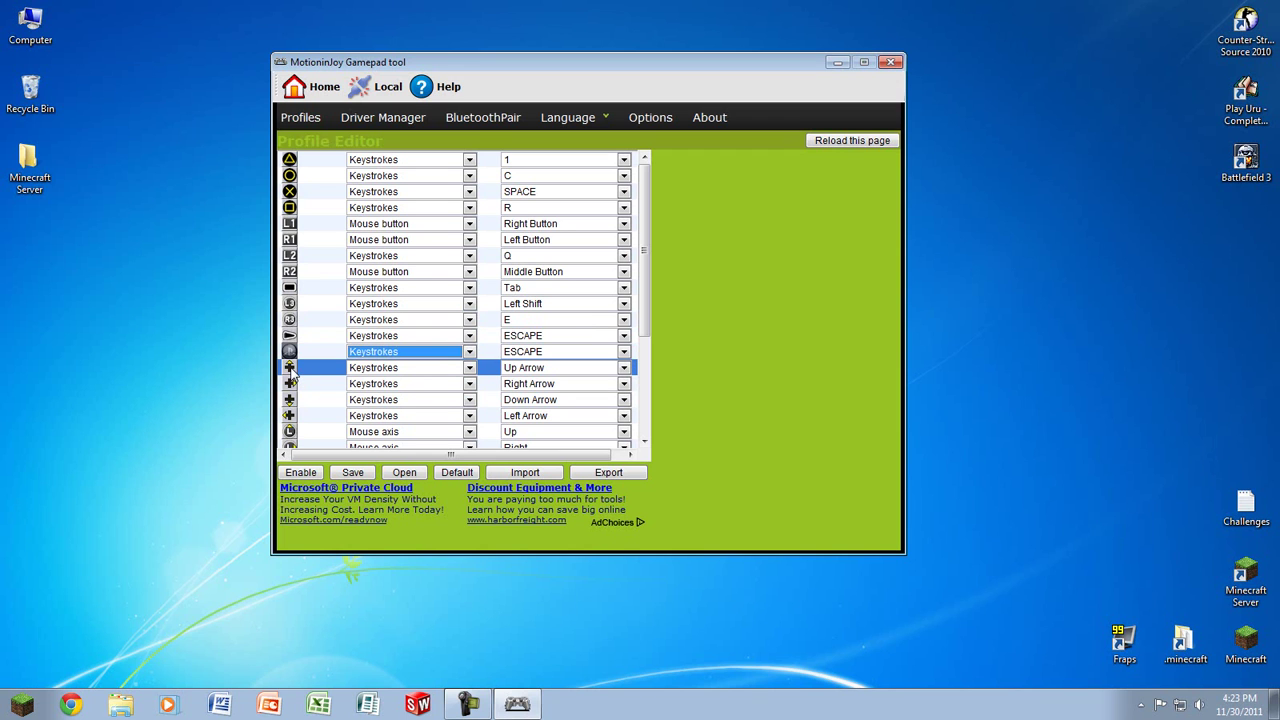
- Keep the D-pad up direction's type as Keystrokes and map it to the 4 key
click(379, 368)
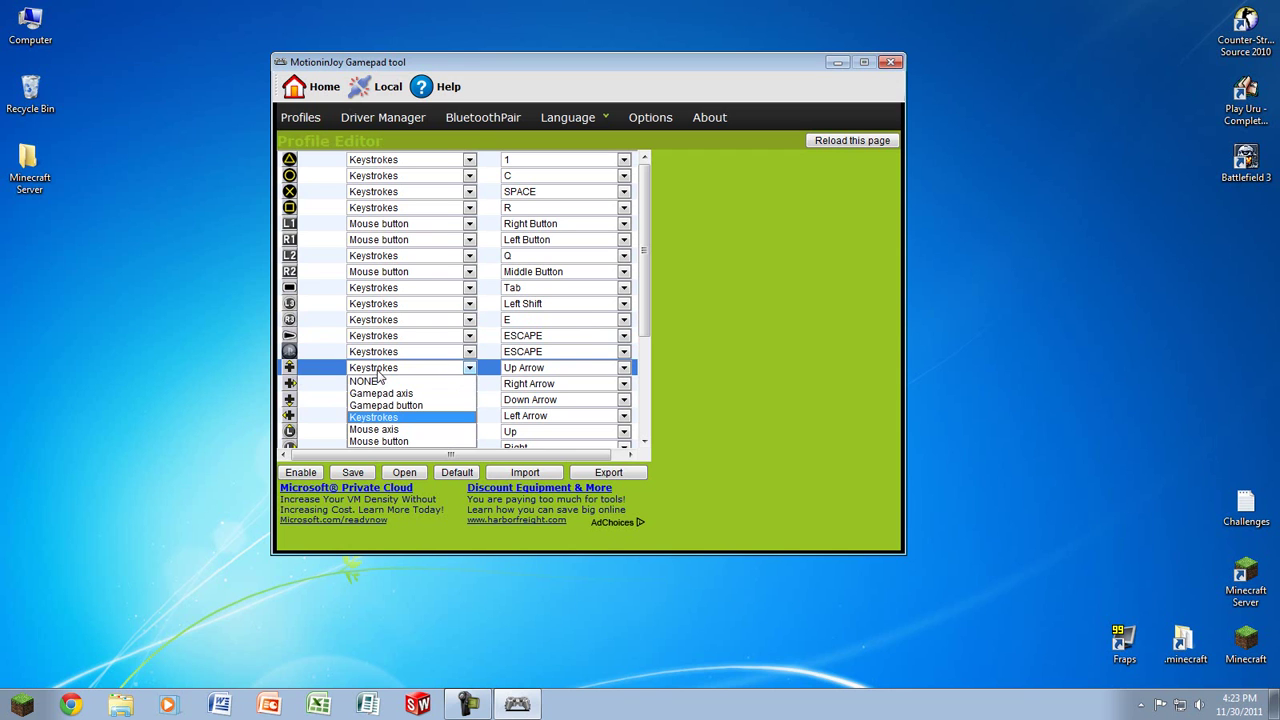
click(427, 368)
click(532, 370)
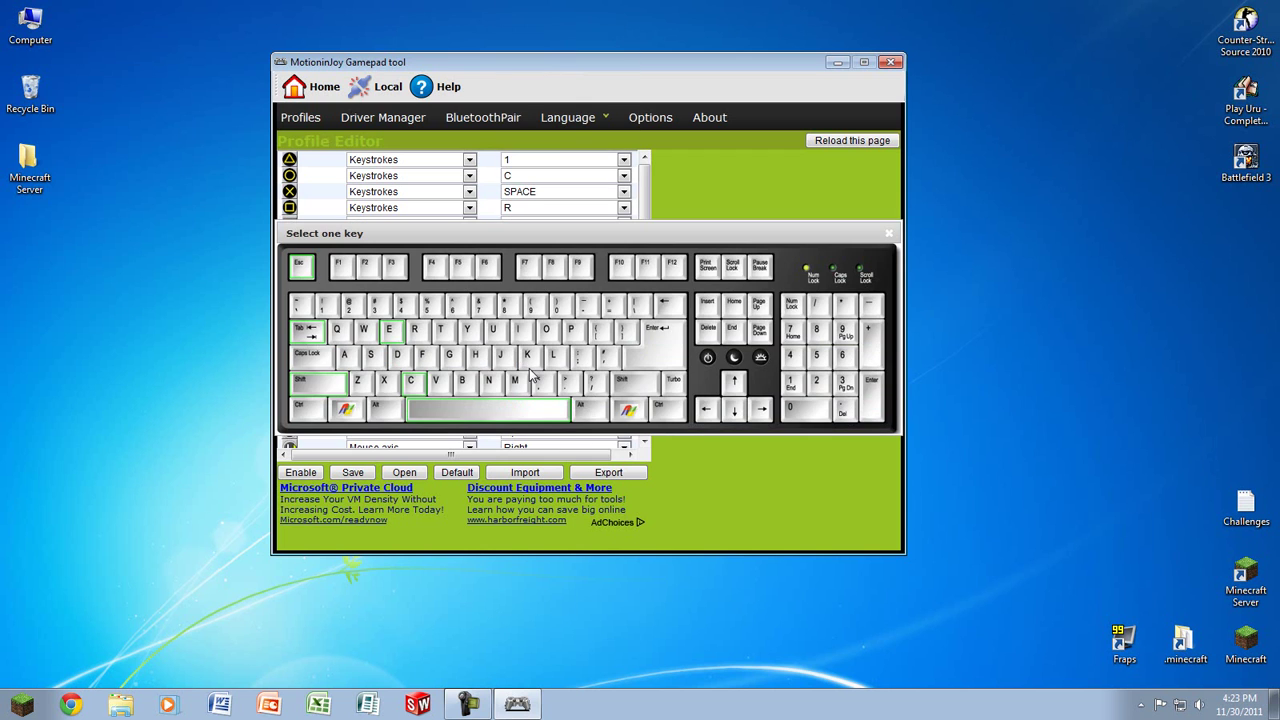
click(402, 306)
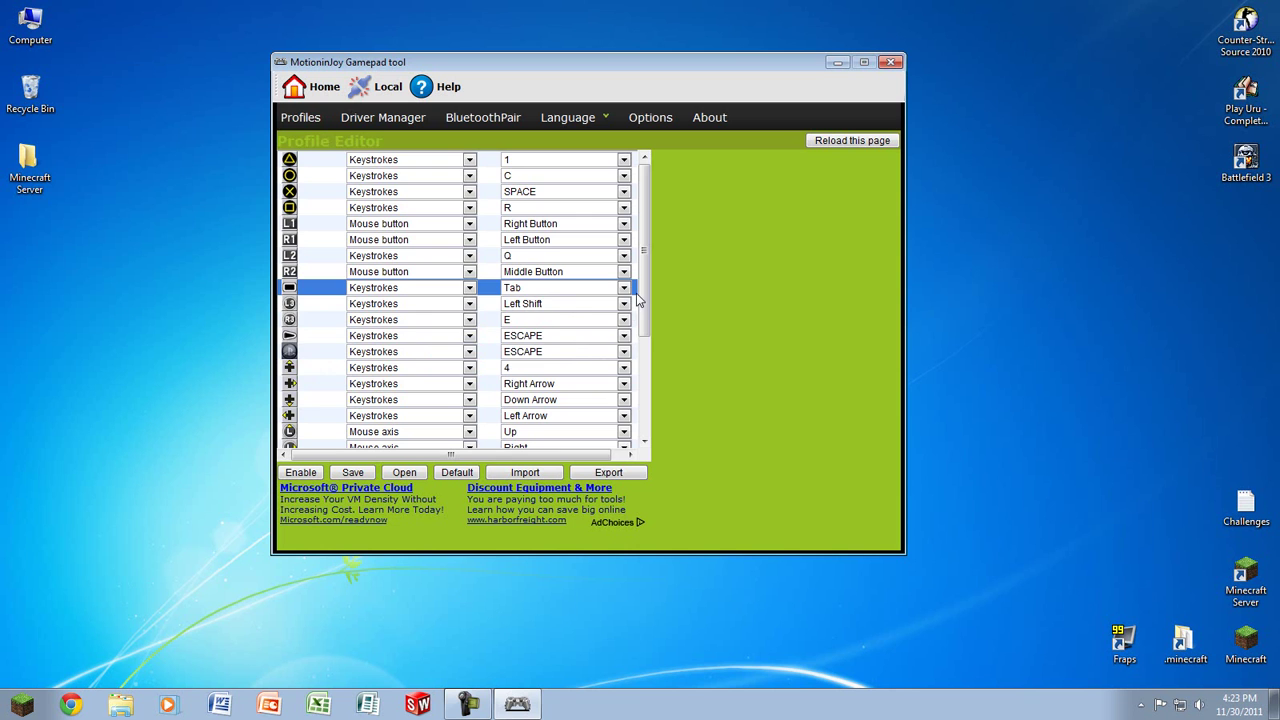
- Change the left stick's up and right directions to Keystrokes, mapping up to W and right to D
drag(643, 300, 641, 380)
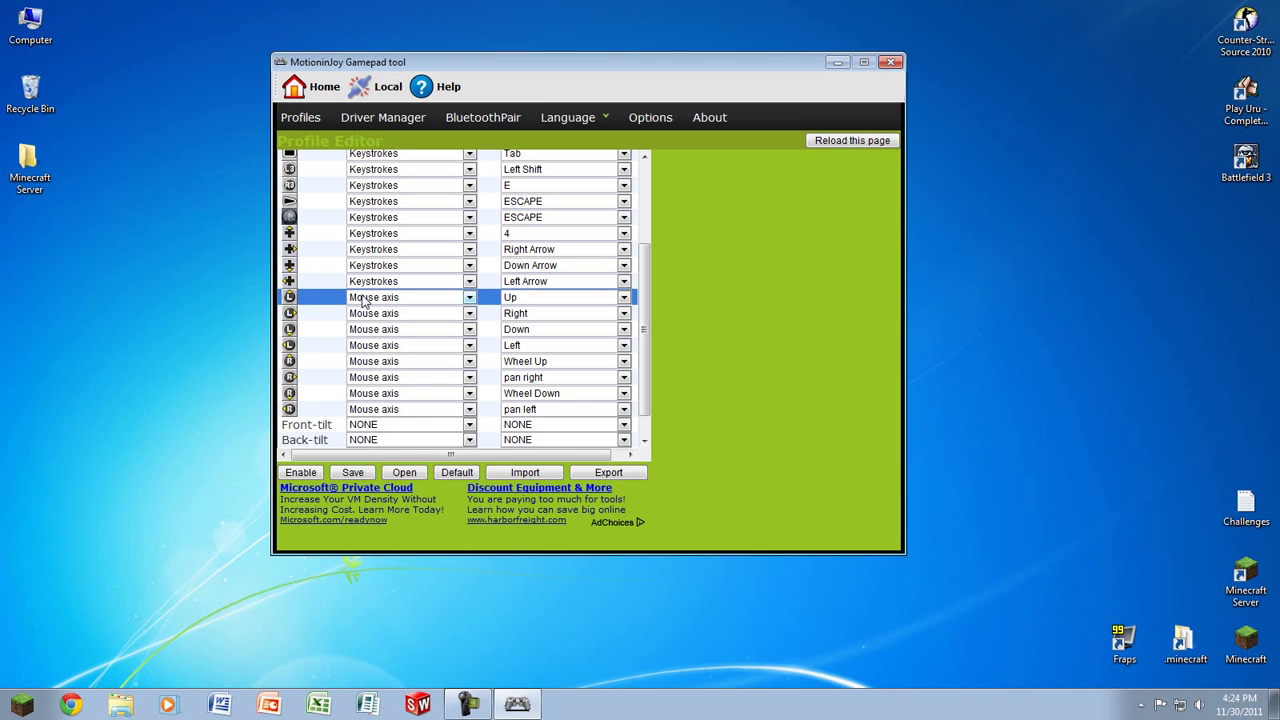
click(357, 297)
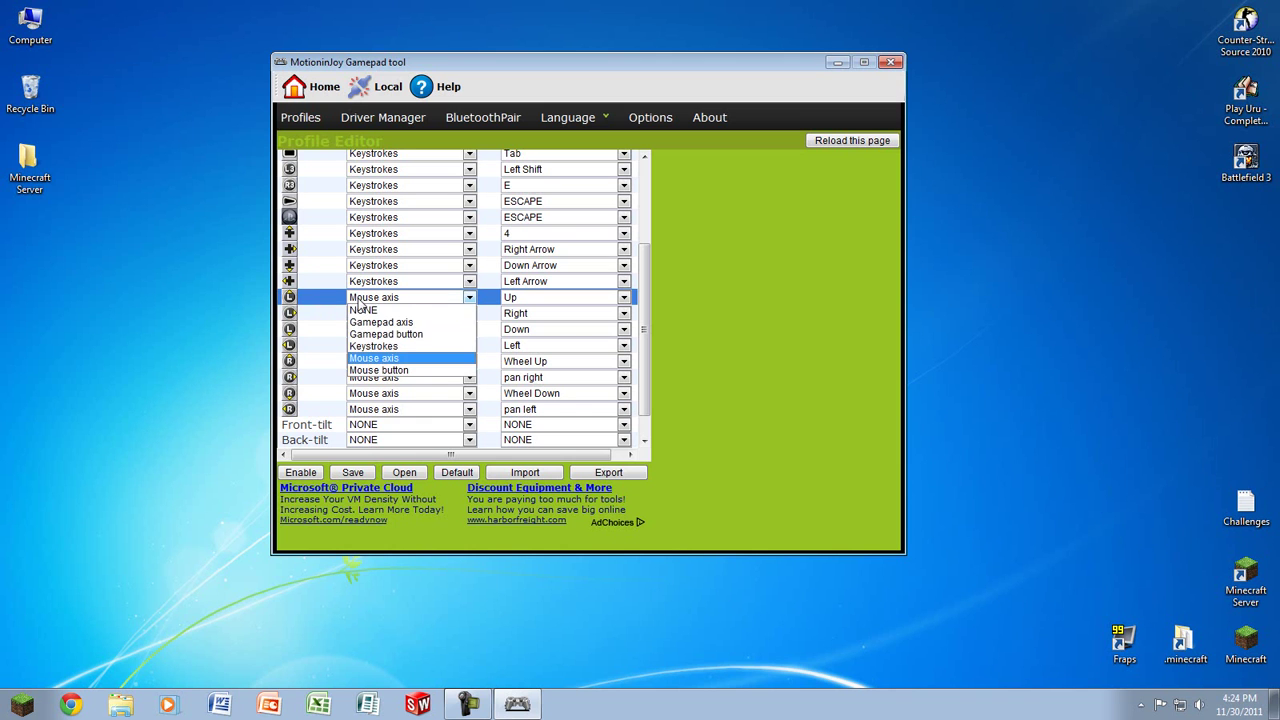
click(373, 345)
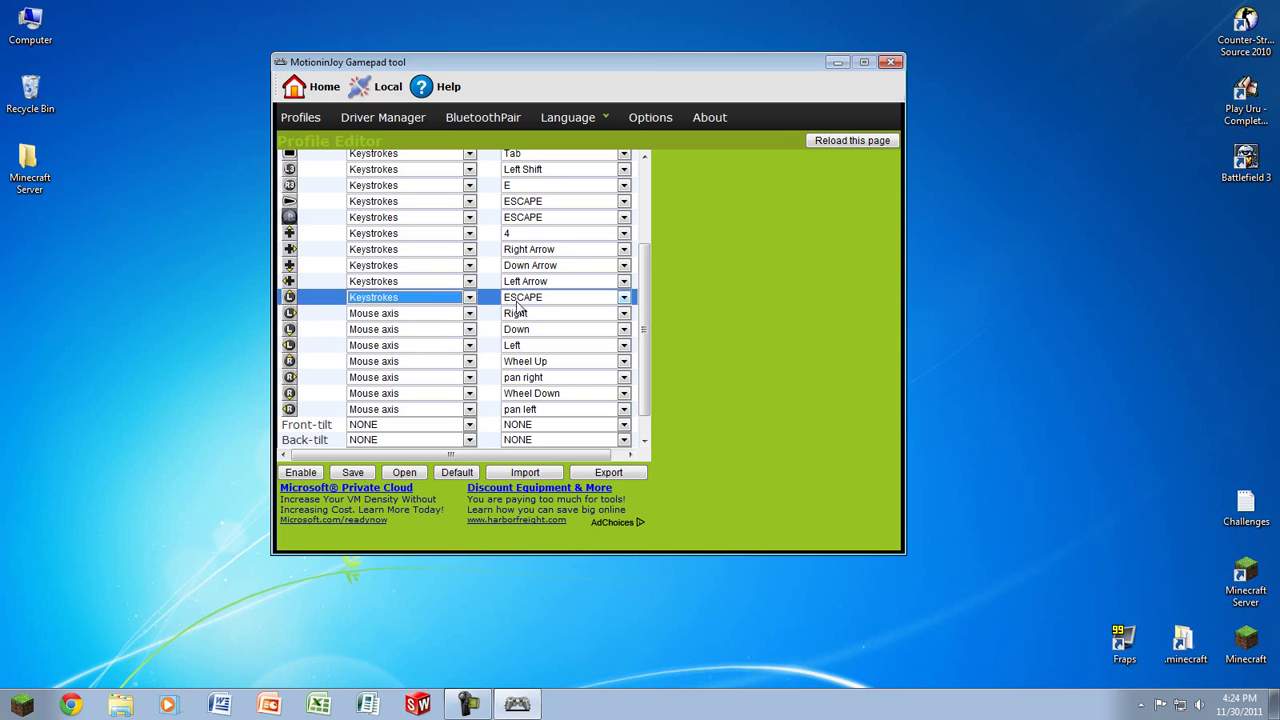
click(516, 300)
click(516, 307)
click(365, 335)
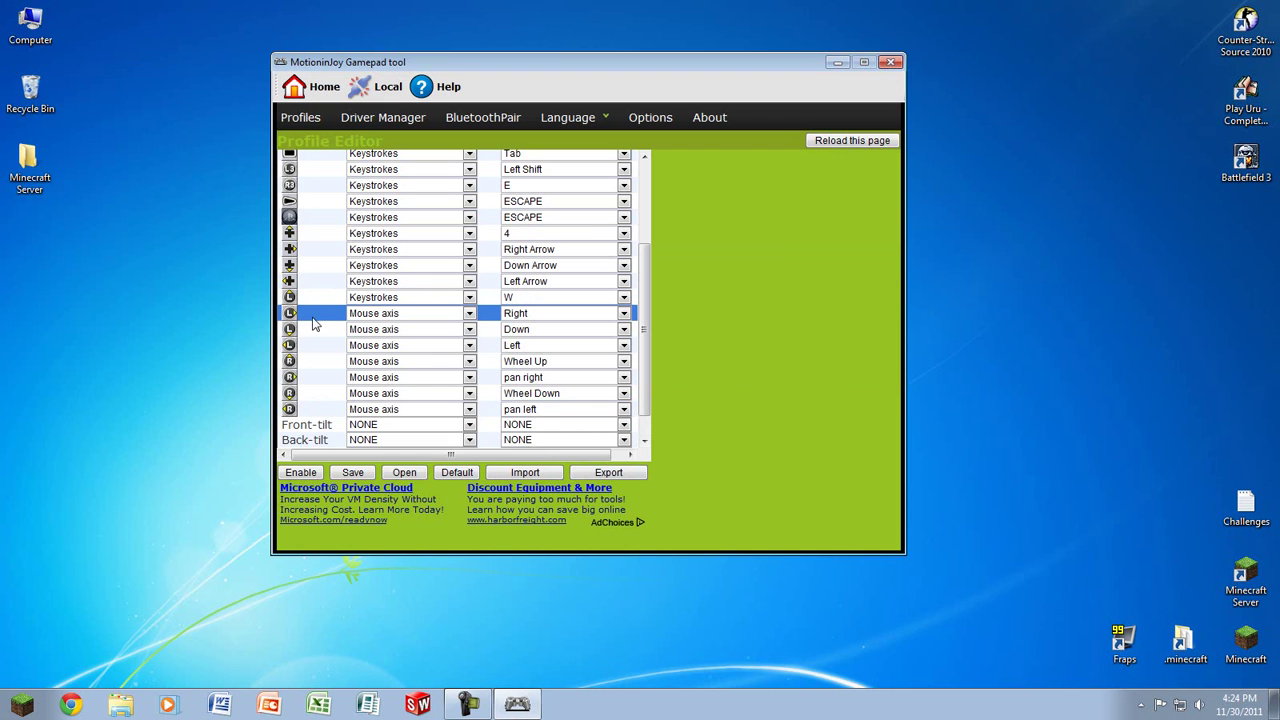
click(368, 315)
click(379, 363)
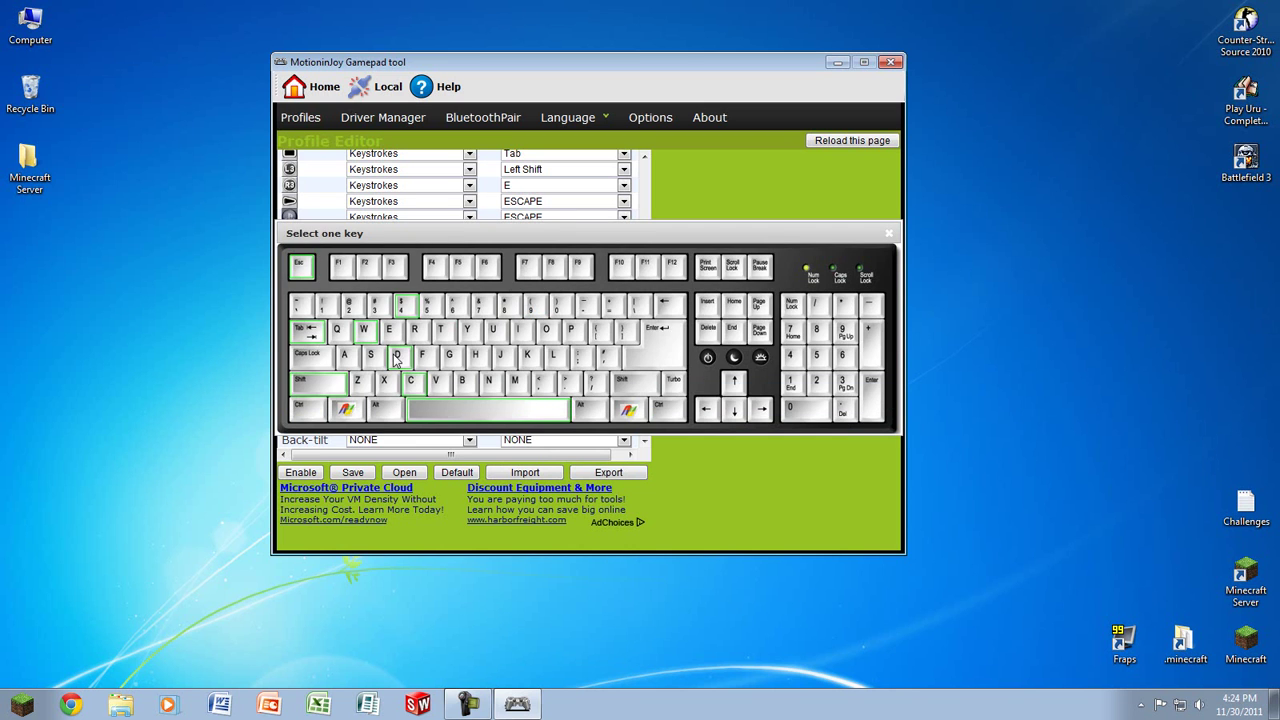
click(396, 358)
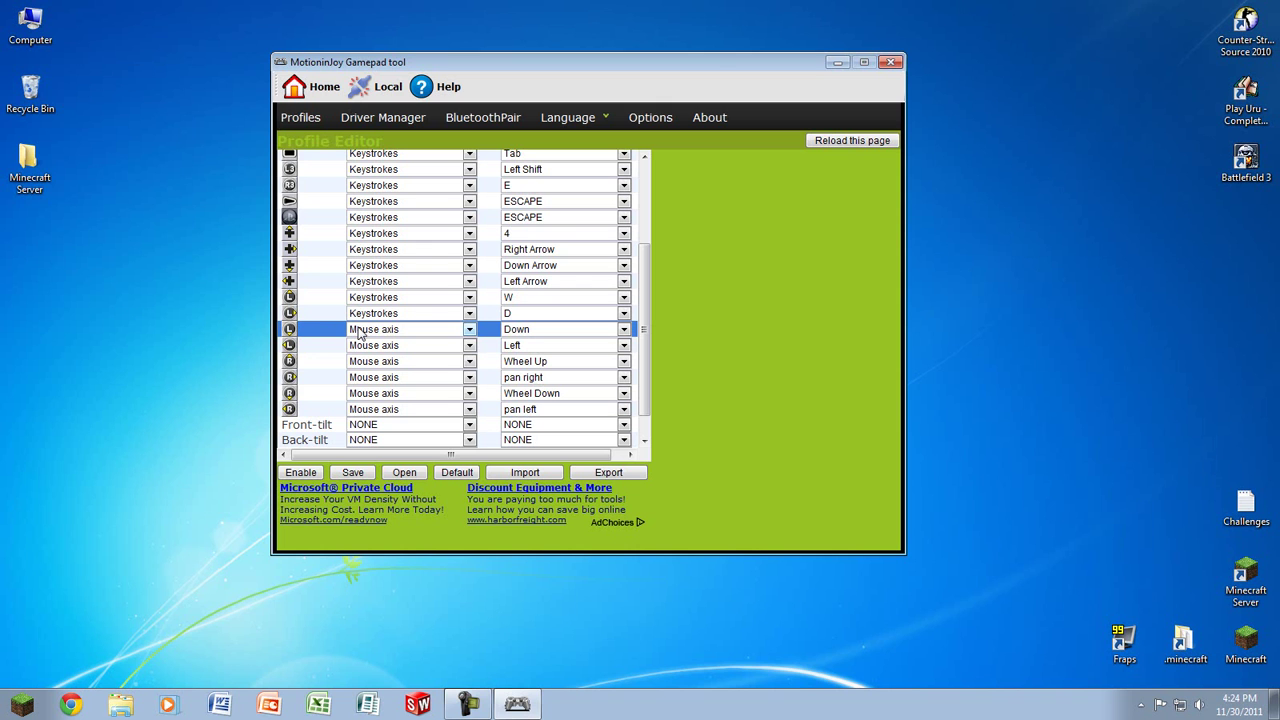
- Change the left stick's down and left directions to Keystrokes, mapping down to S and left to A
click(360, 335)
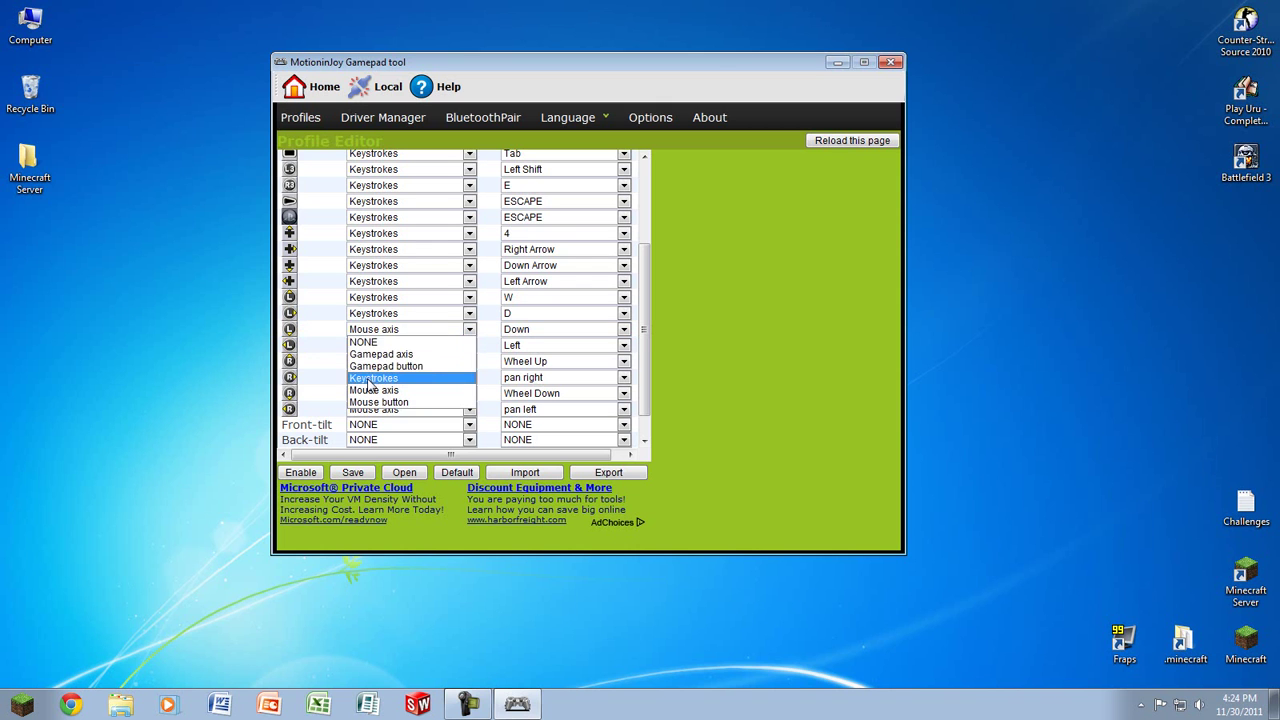
click(367, 375)
click(560, 329)
click(530, 341)
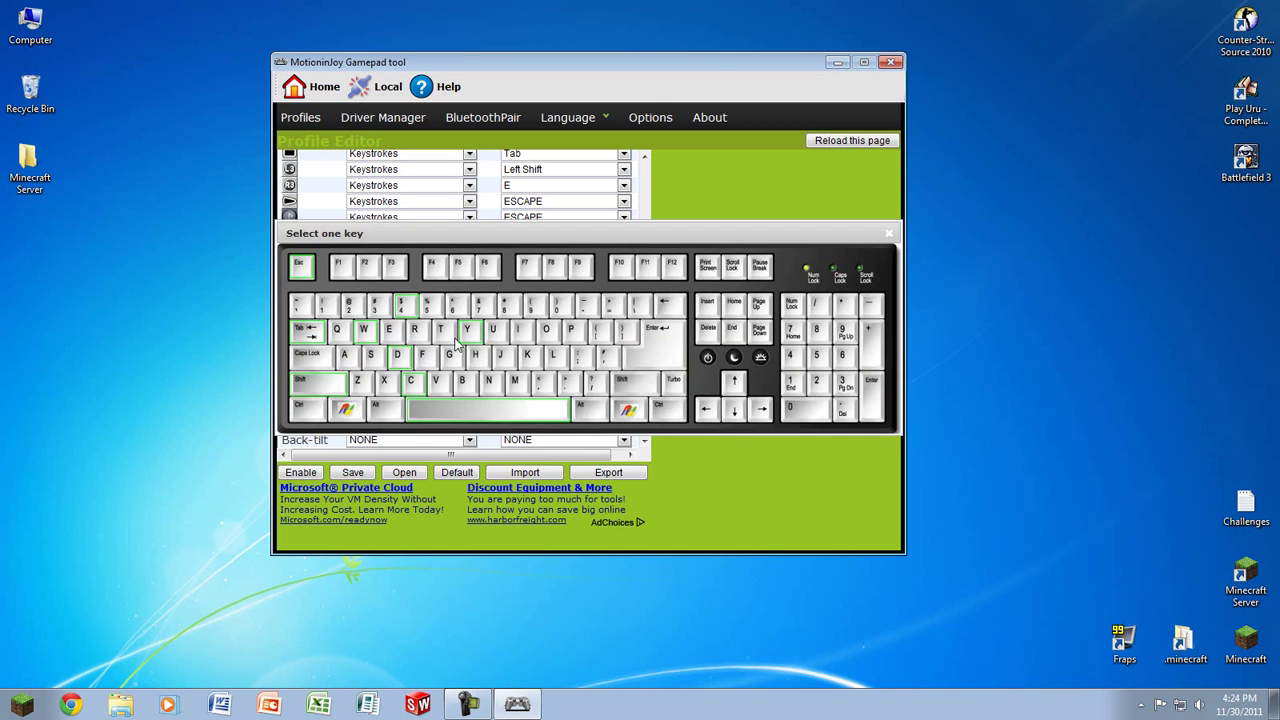
click(368, 366)
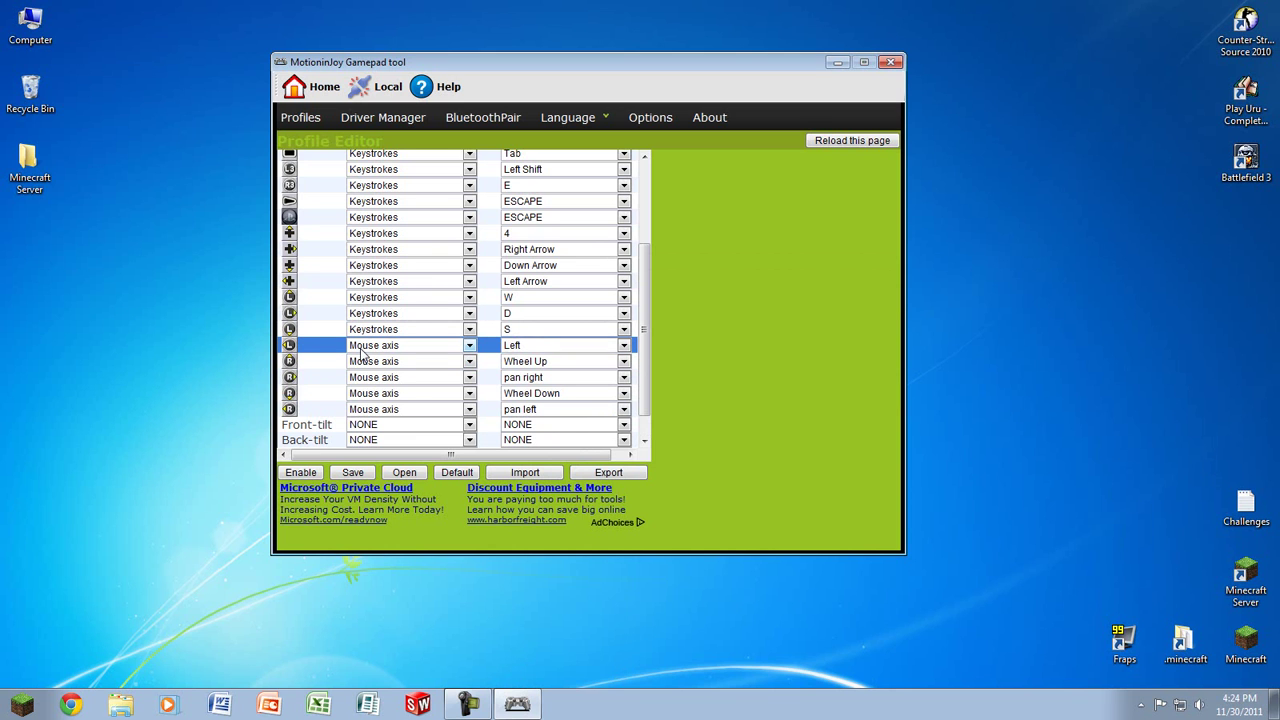
click(361, 350)
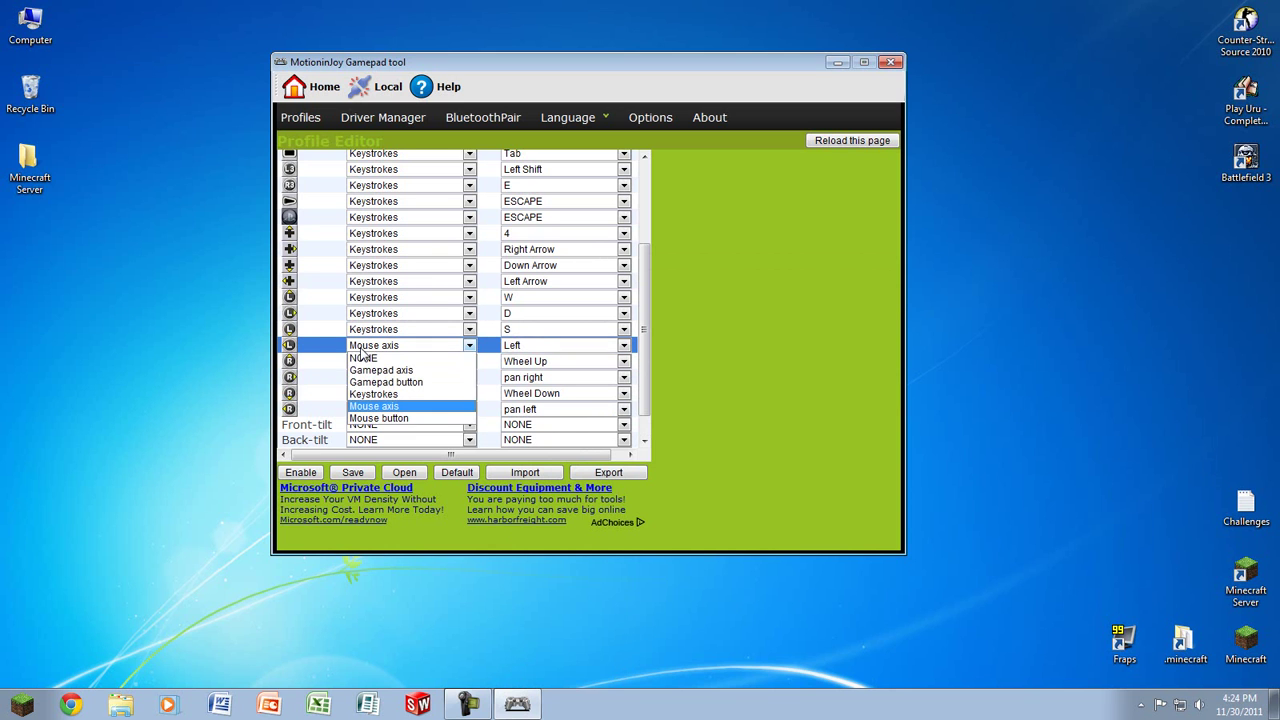
click(388, 397)
click(372, 347)
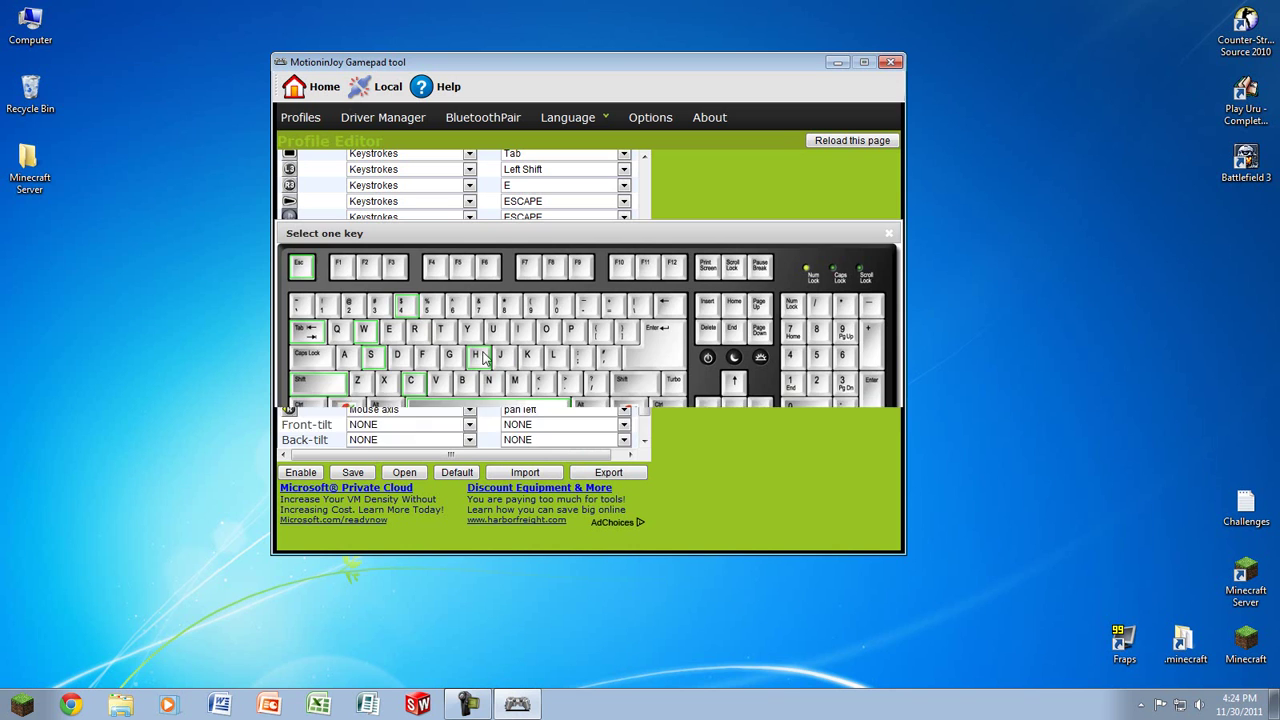
click(348, 357)
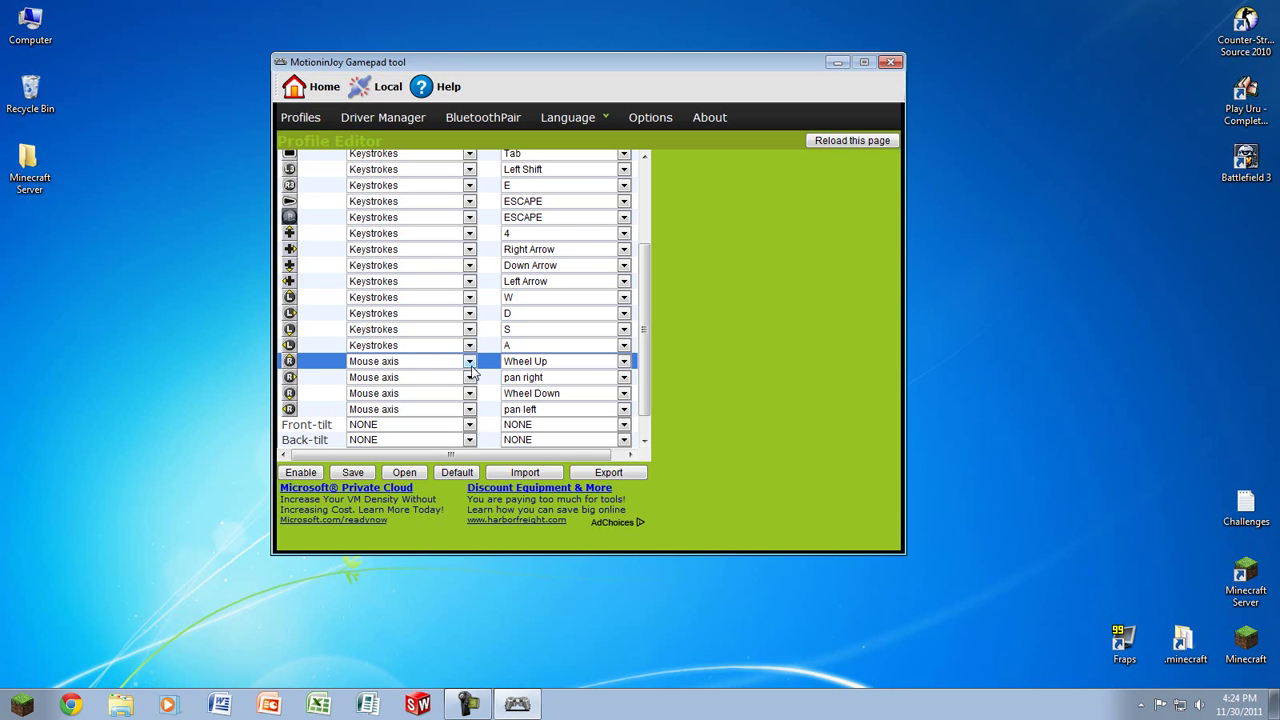
- Set the right stick's up direction to Up, keeping its type as Mouse axis
click(519, 363)
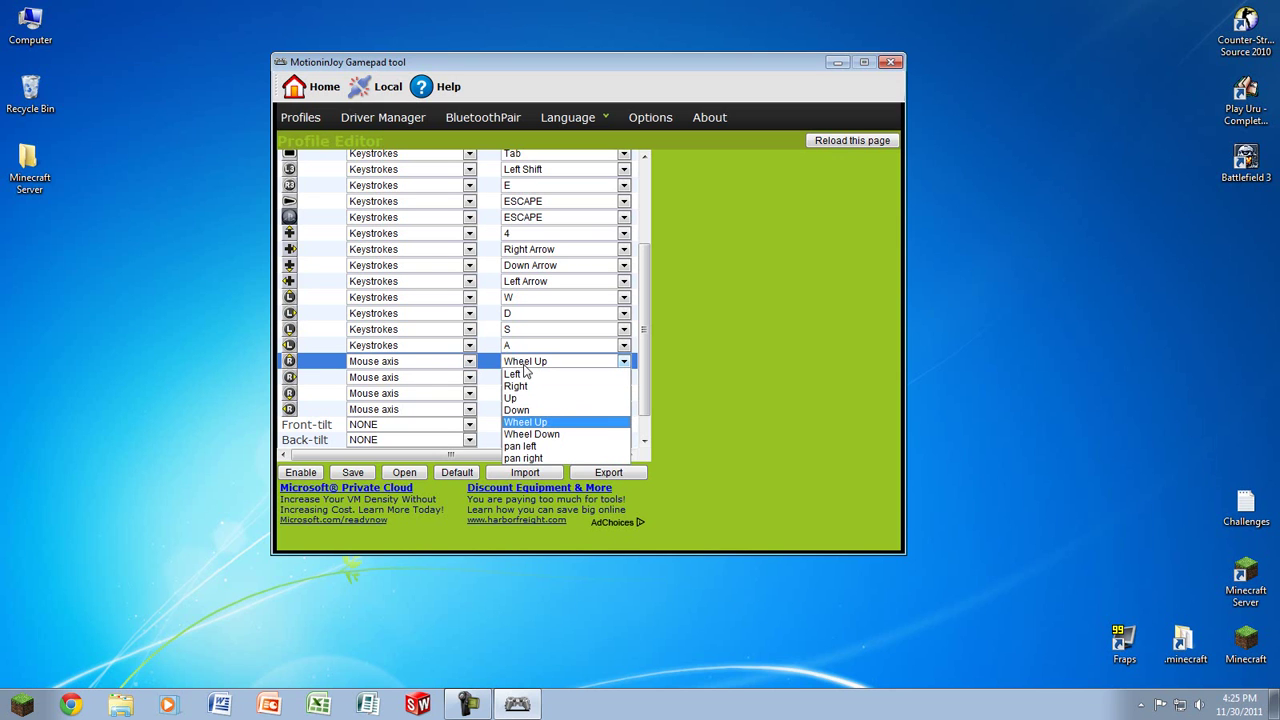
click(518, 399)
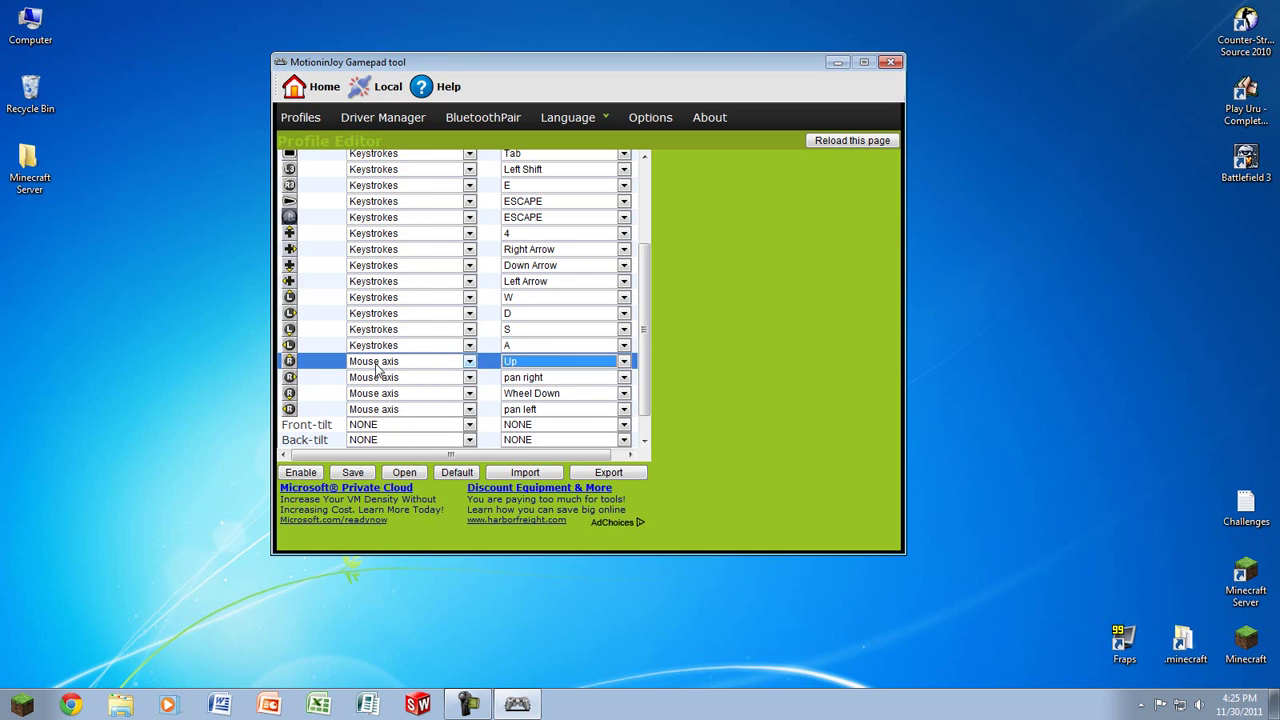
click(515, 361)
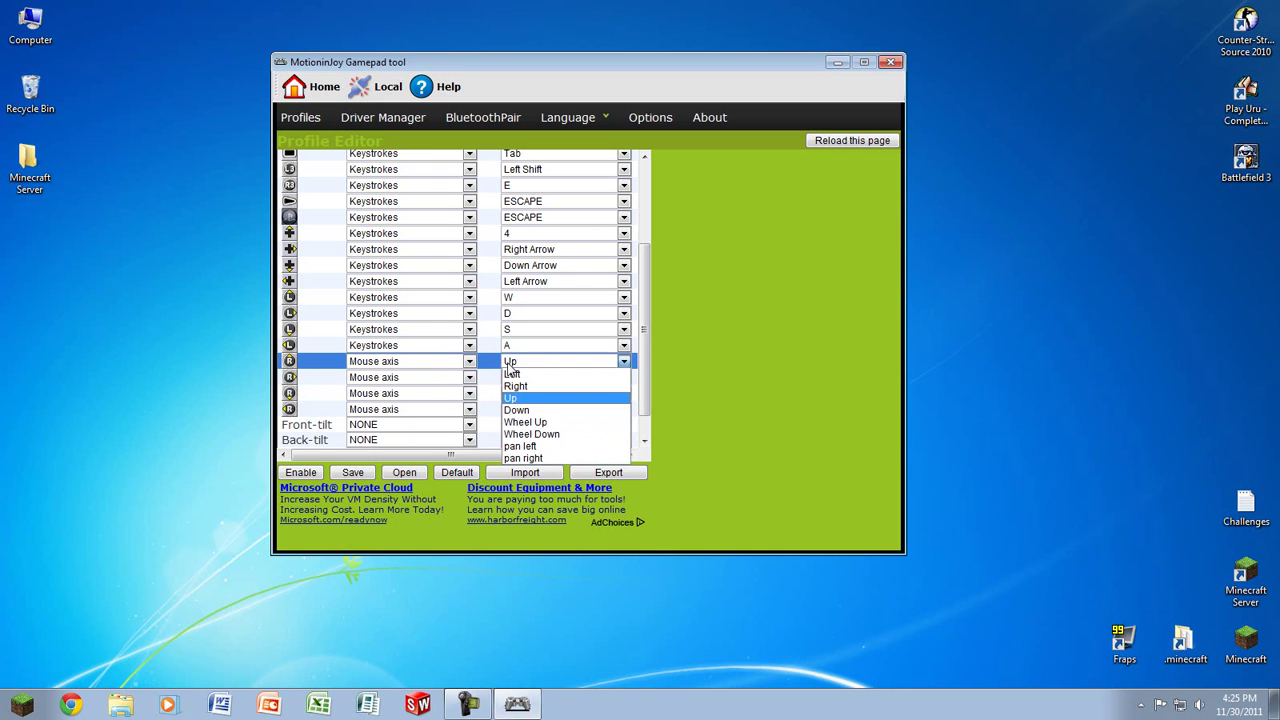
click(514, 365)
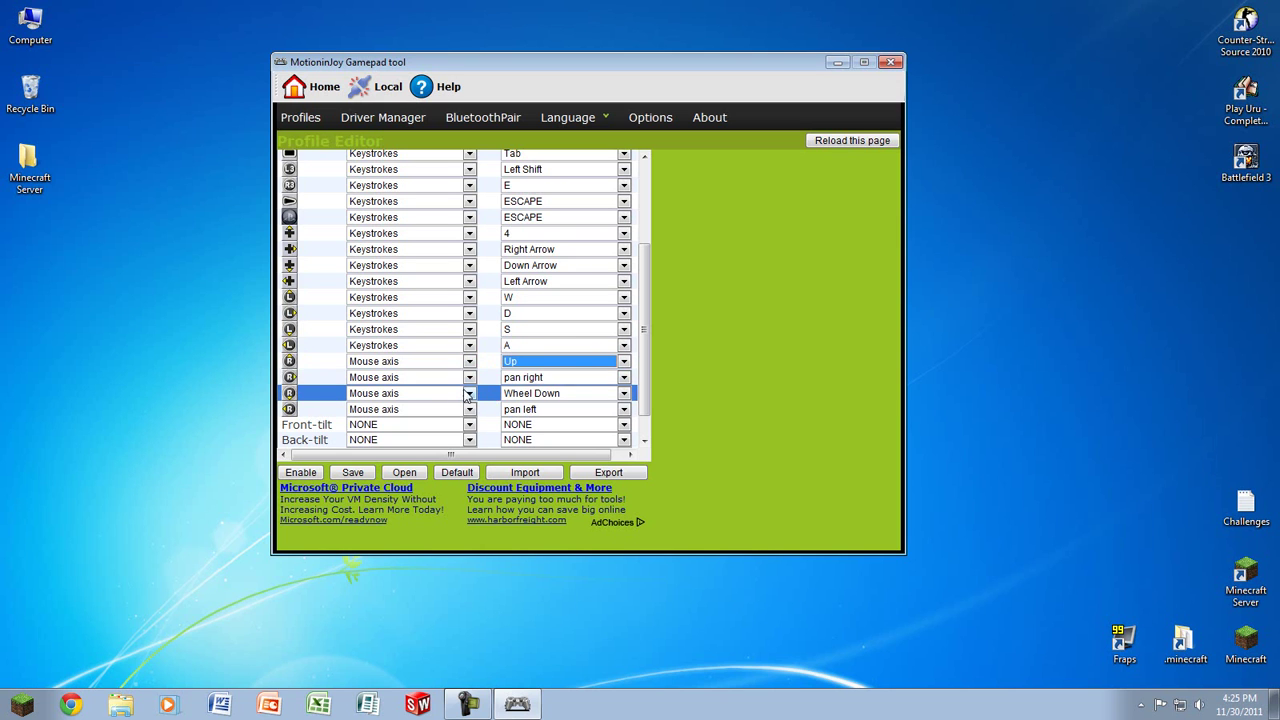
- Set the right stick's right direction to Right and its down direction to Down, keeping both as Mouse axis
click(526, 378)
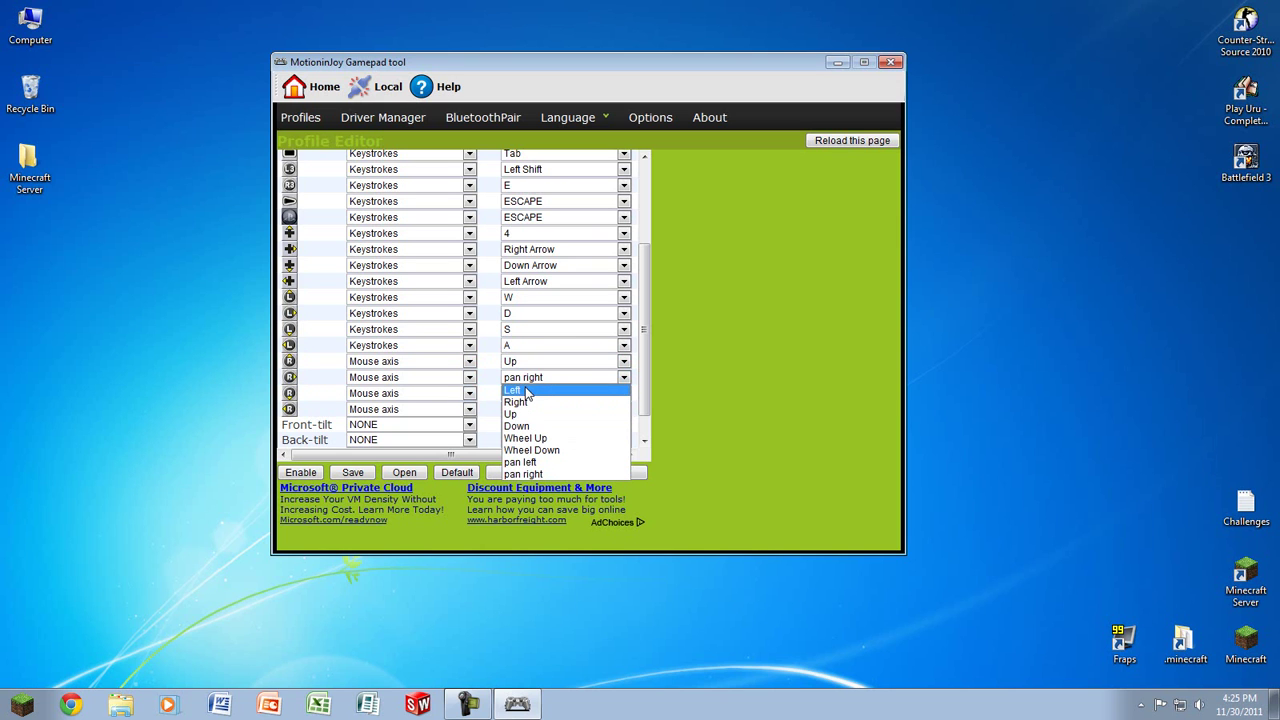
click(516, 402)
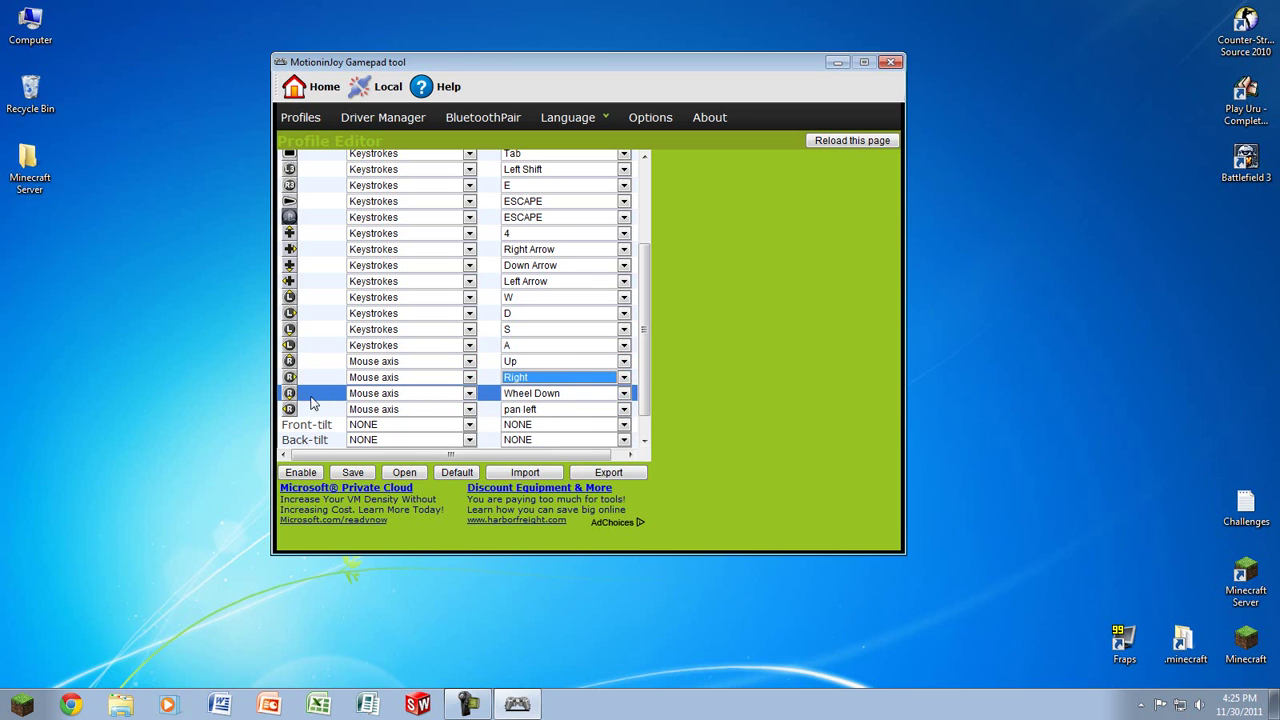
click(576, 399)
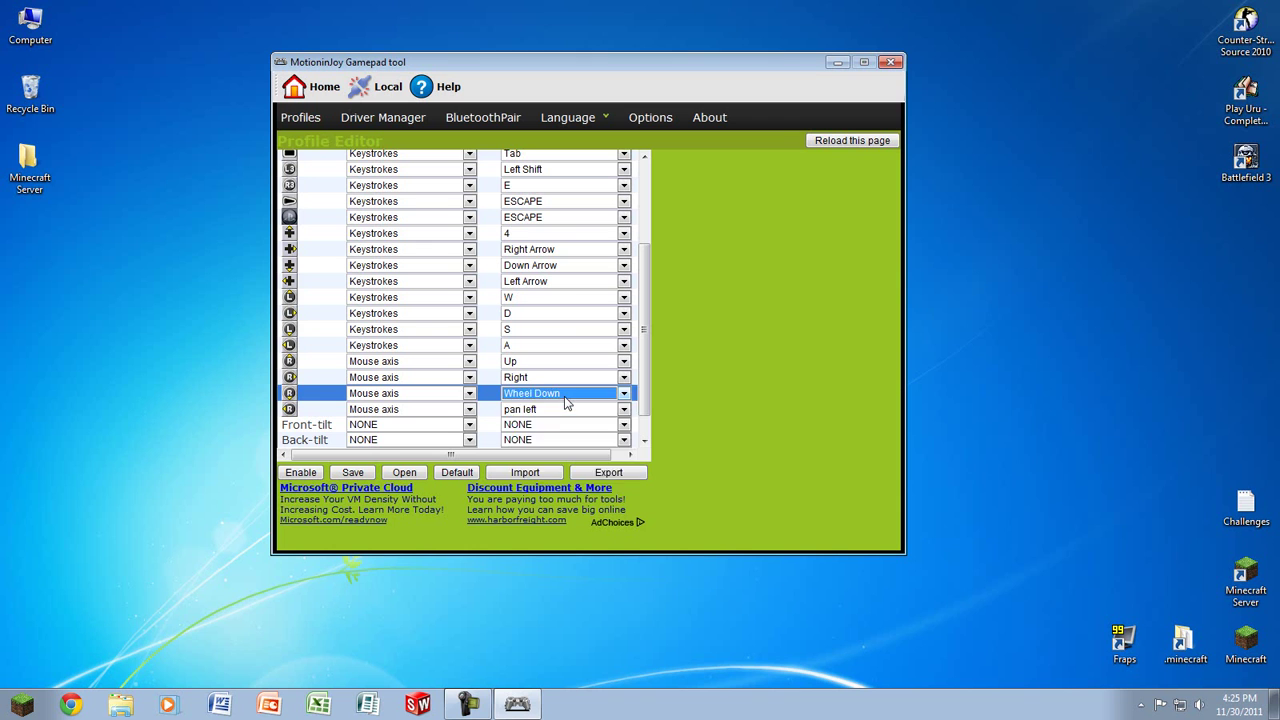
click(565, 403)
click(548, 443)
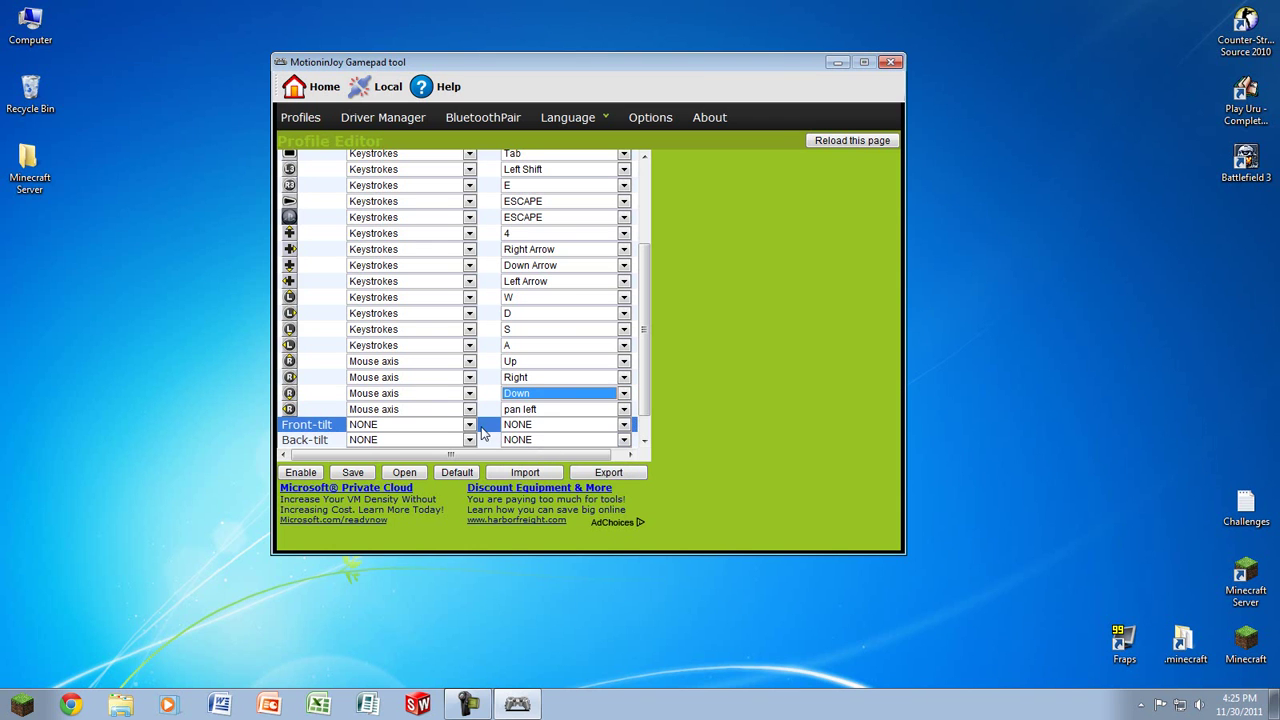
- Set the right stick's left direction to Left, keeping its type as Mouse axis
click(379, 409)
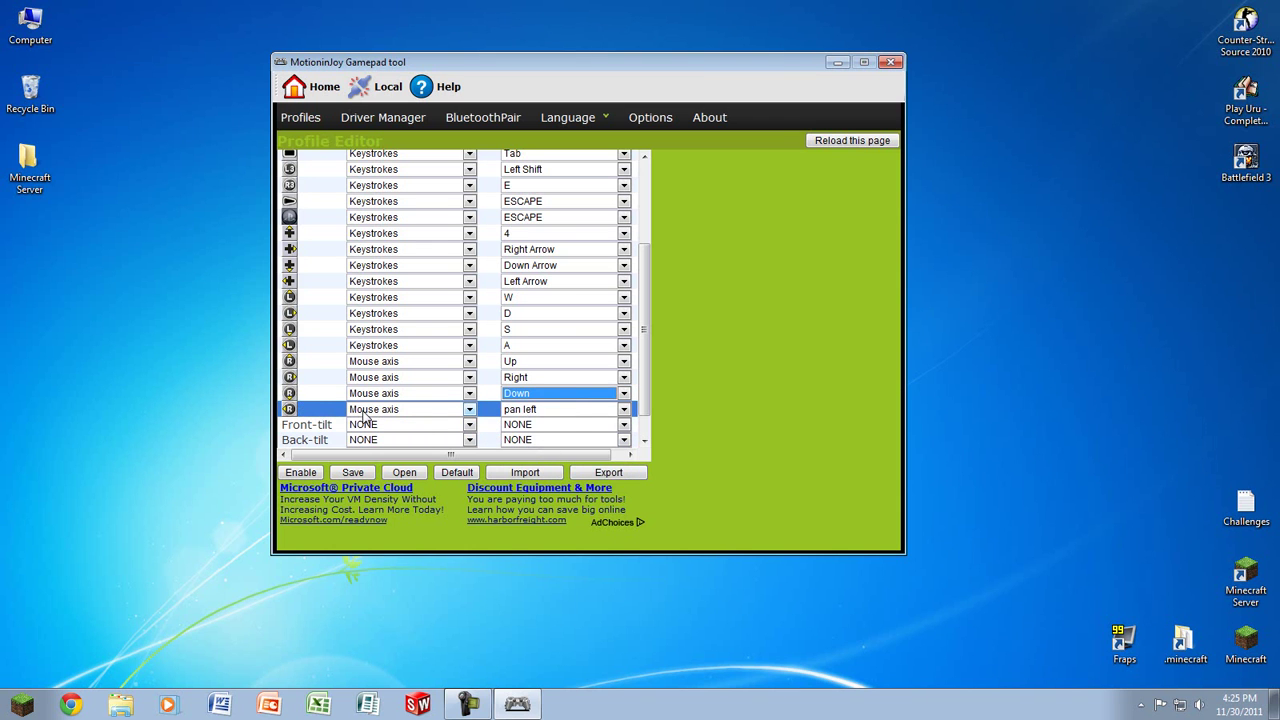
click(568, 411)
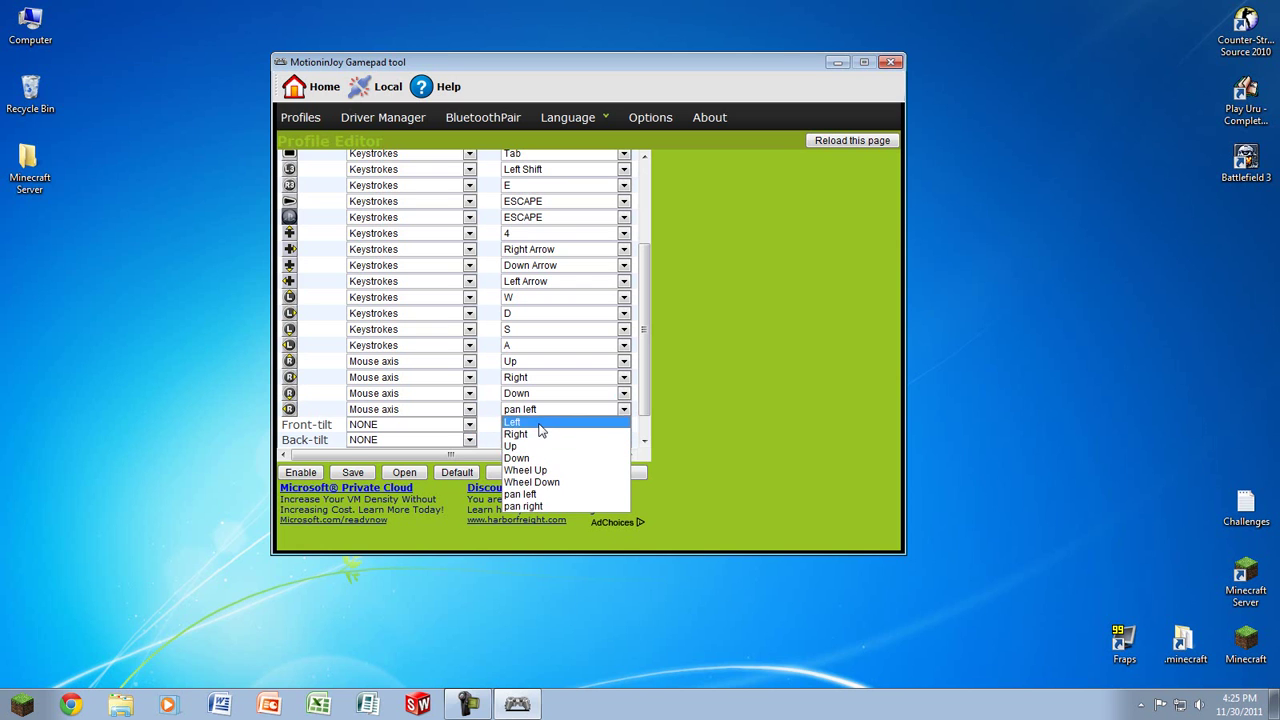
click(539, 424)
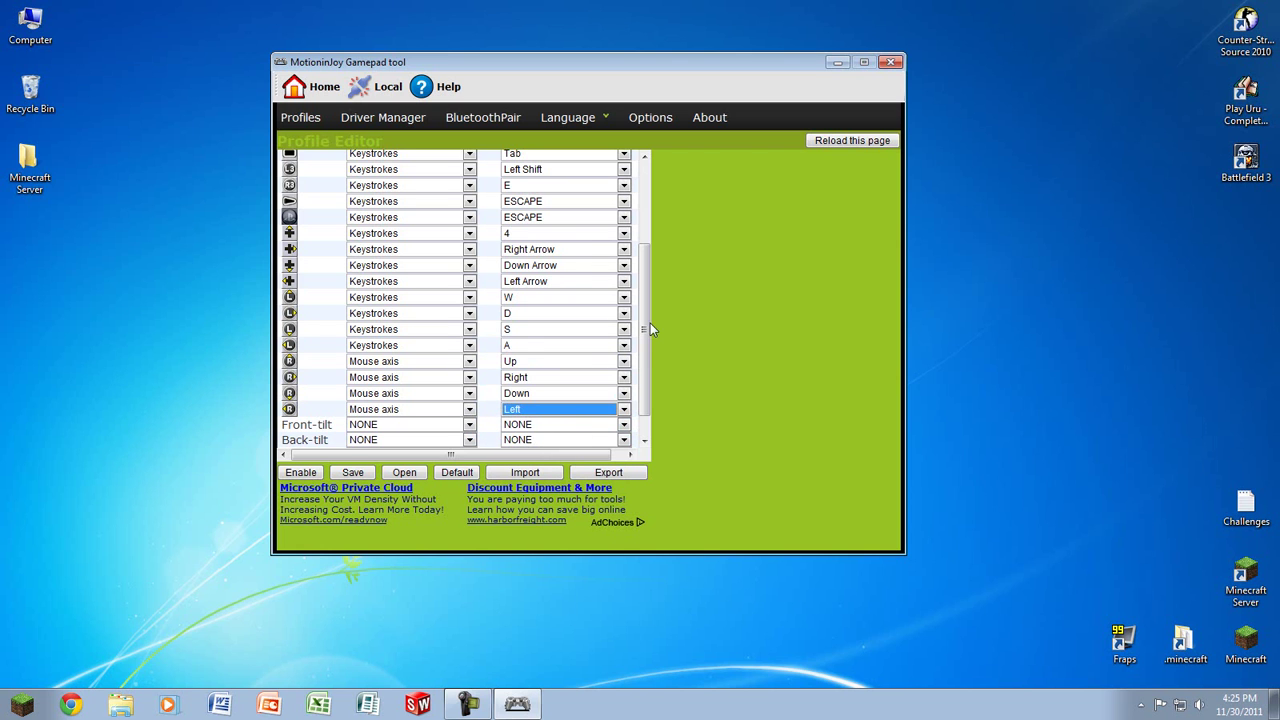
- Review the front, back, left and right tilt rows and the type choices for Front-tilt, leaving it at NONE
scroll(650, 323, down, 1)
click(355, 411)
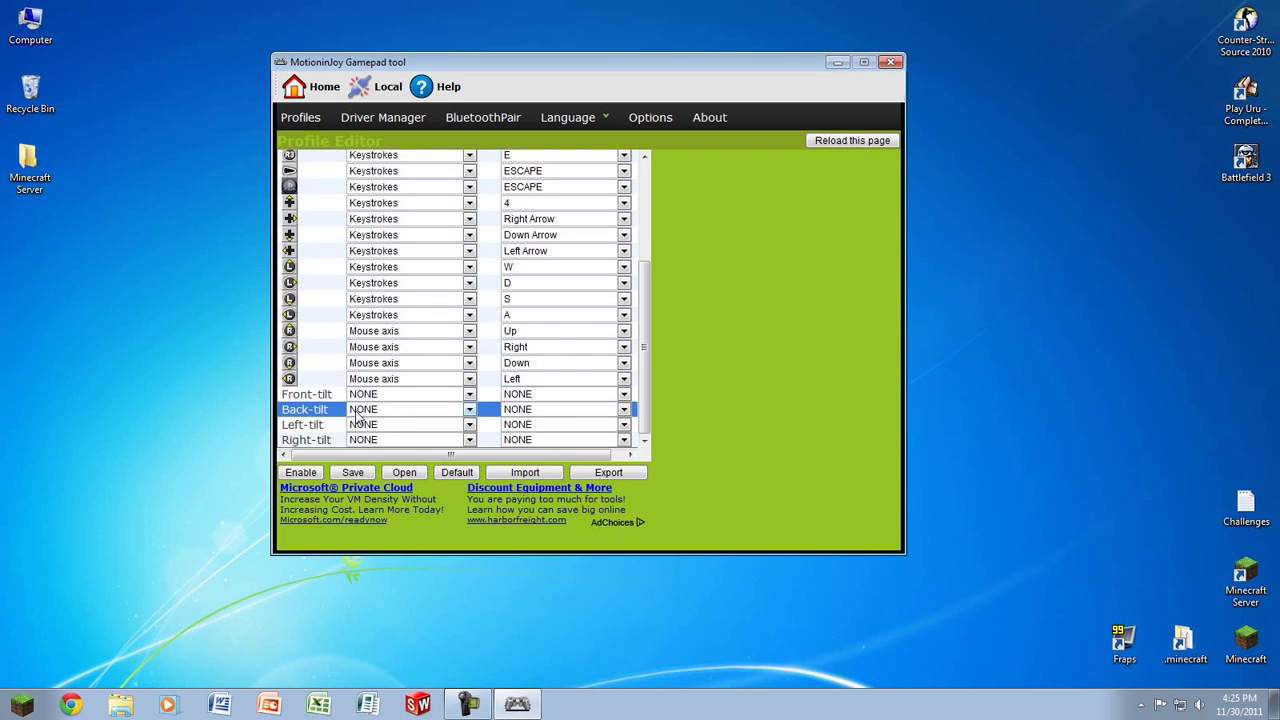
click(352, 424)
click(345, 409)
click(338, 396)
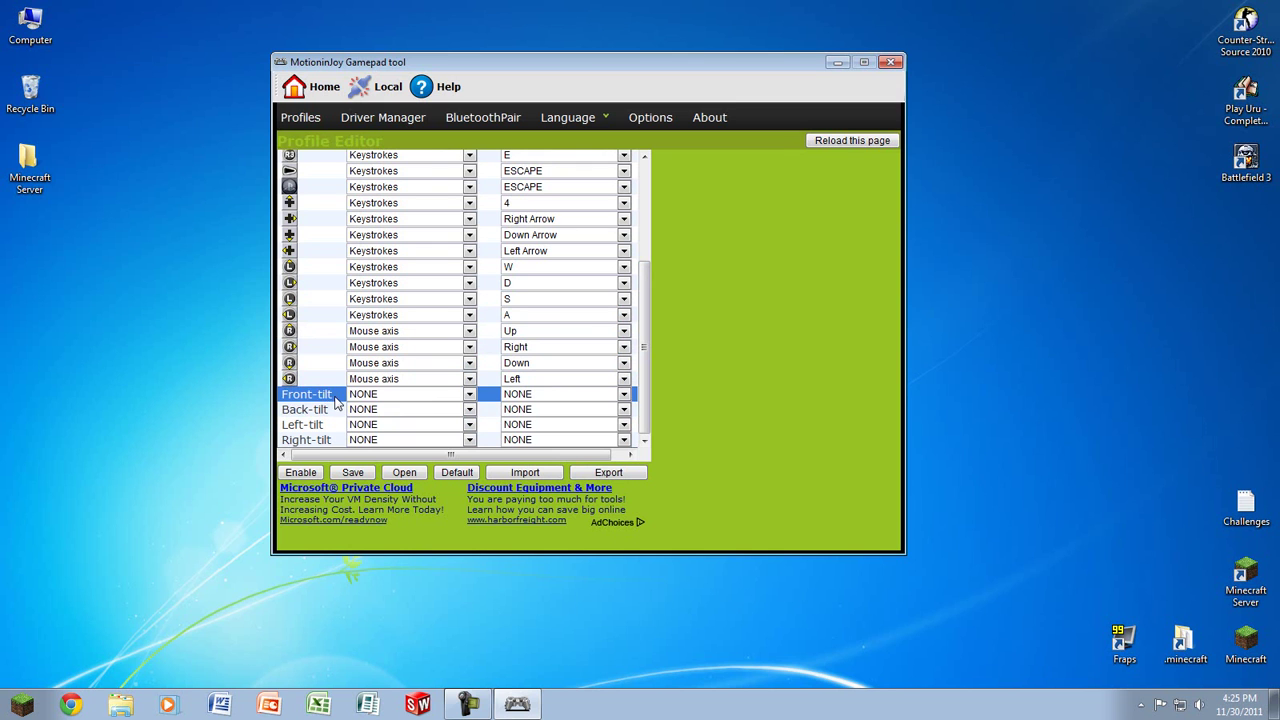
click(302, 409)
double_click(293, 398)
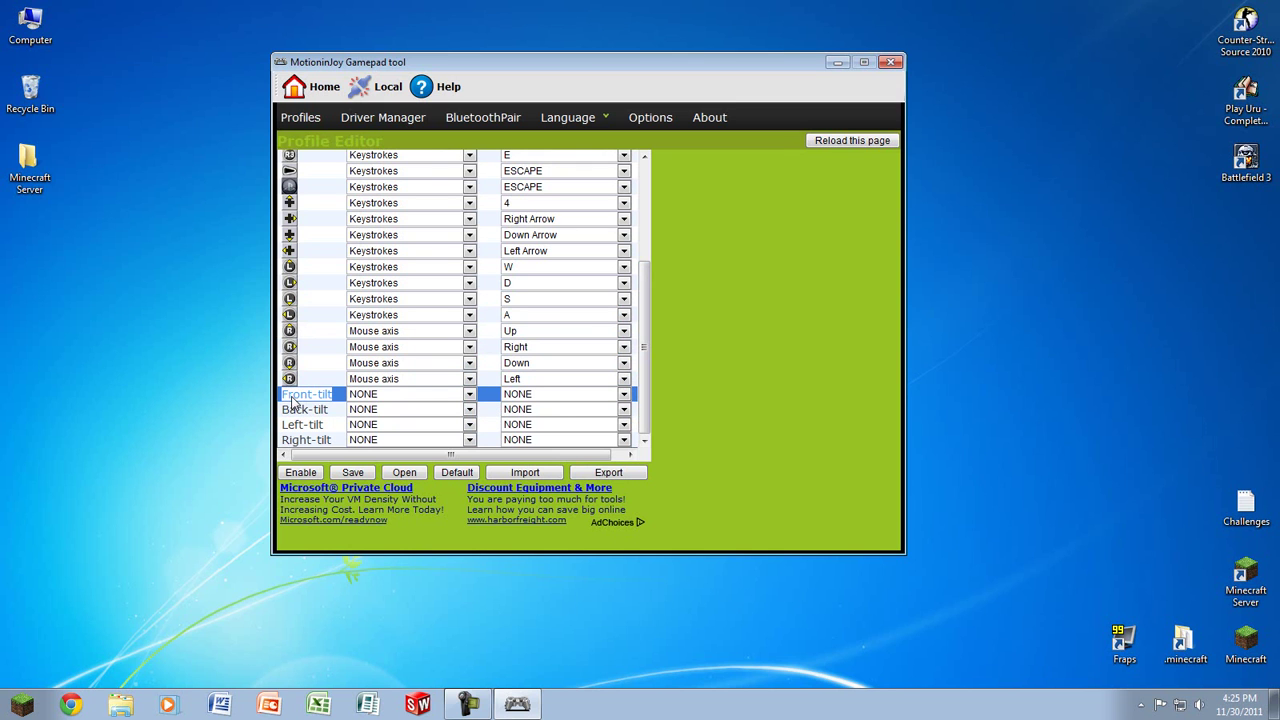
click(336, 398)
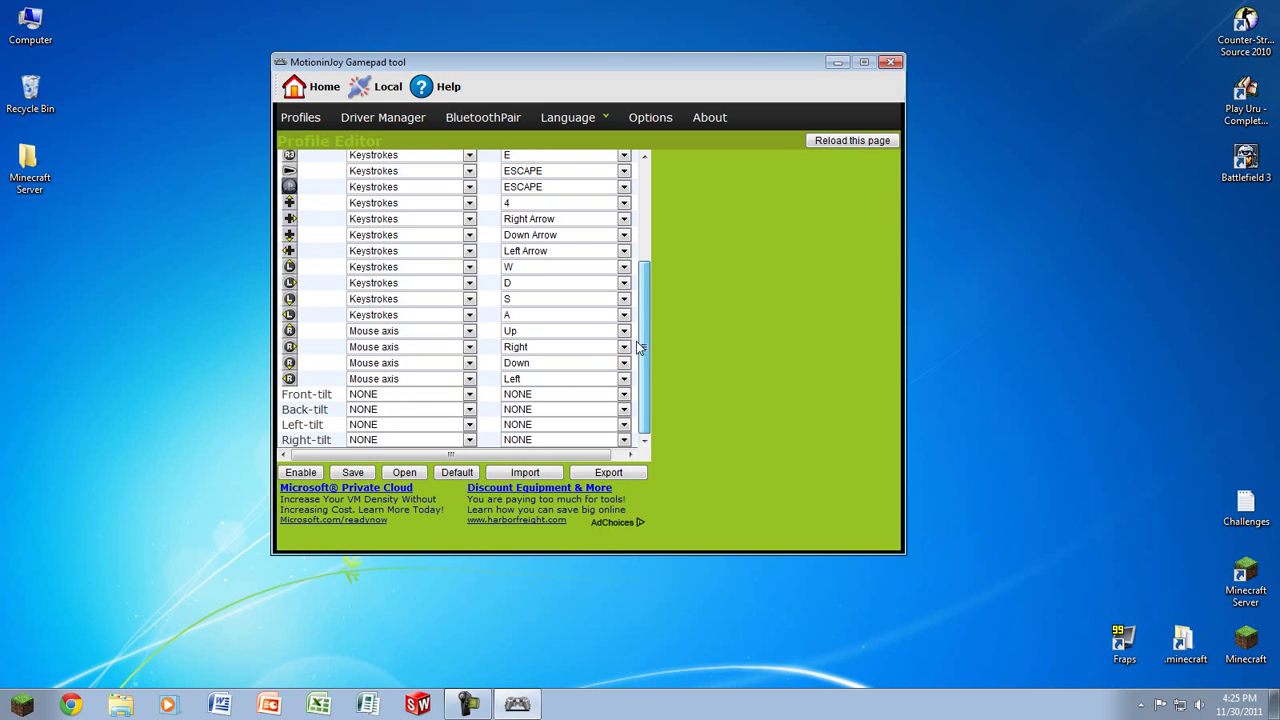
click(308, 396)
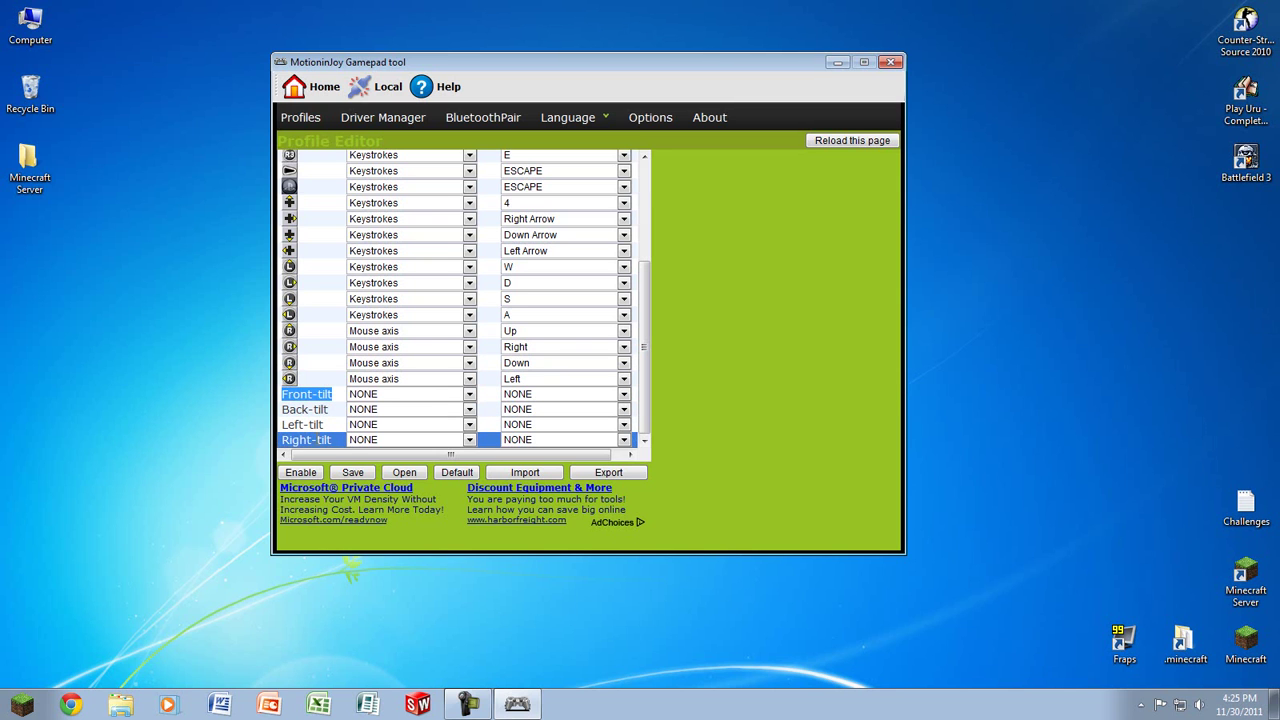
click(380, 397)
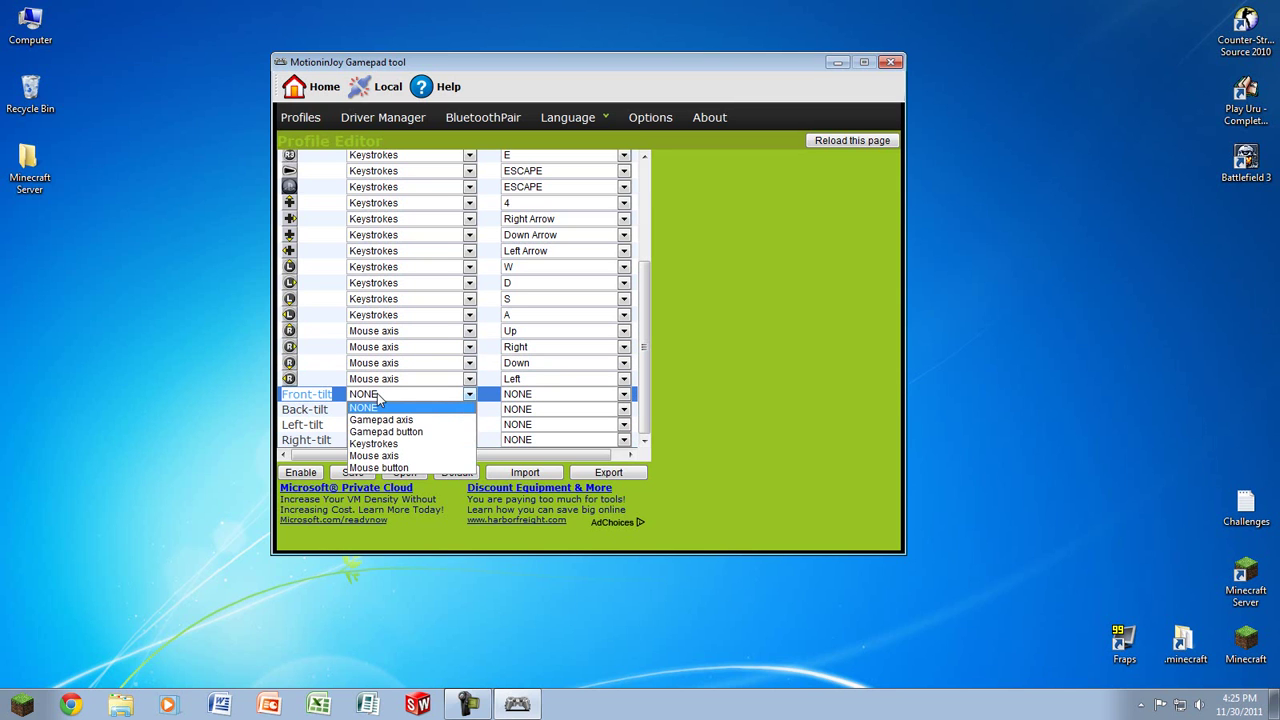
click(352, 408)
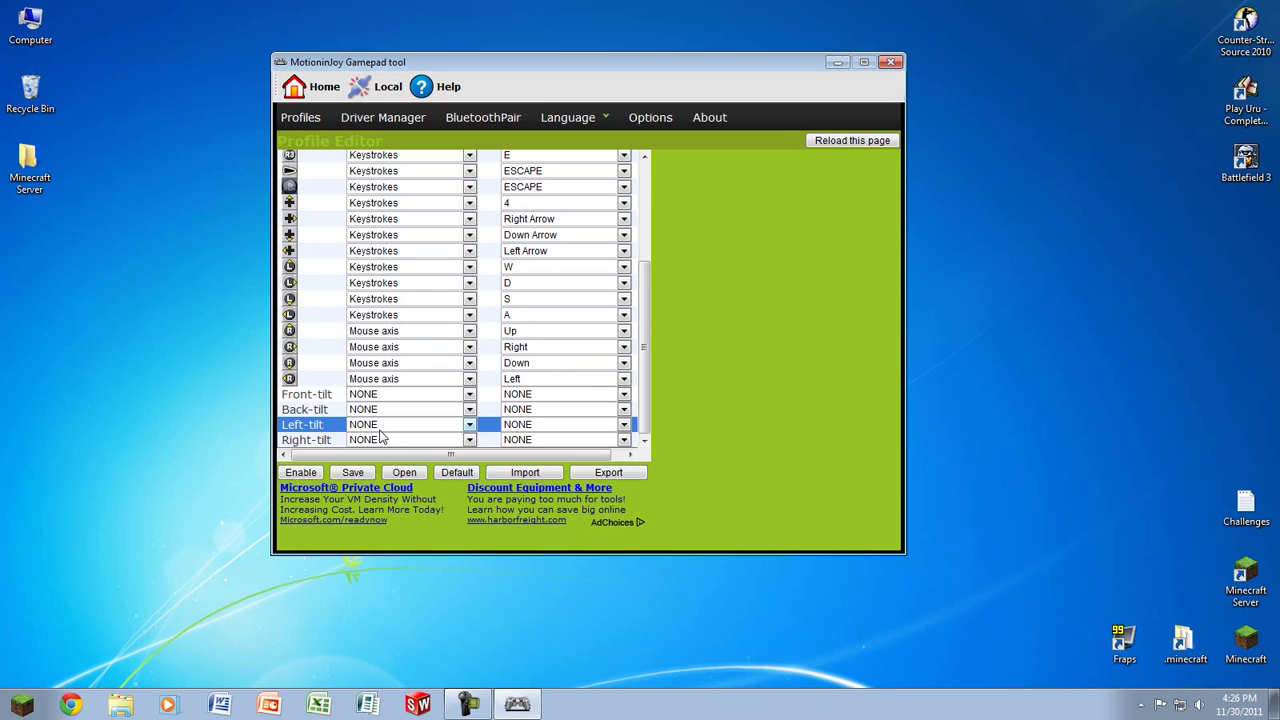
- Save the controller mapping as a profile named Call of Duty
click(352, 474)
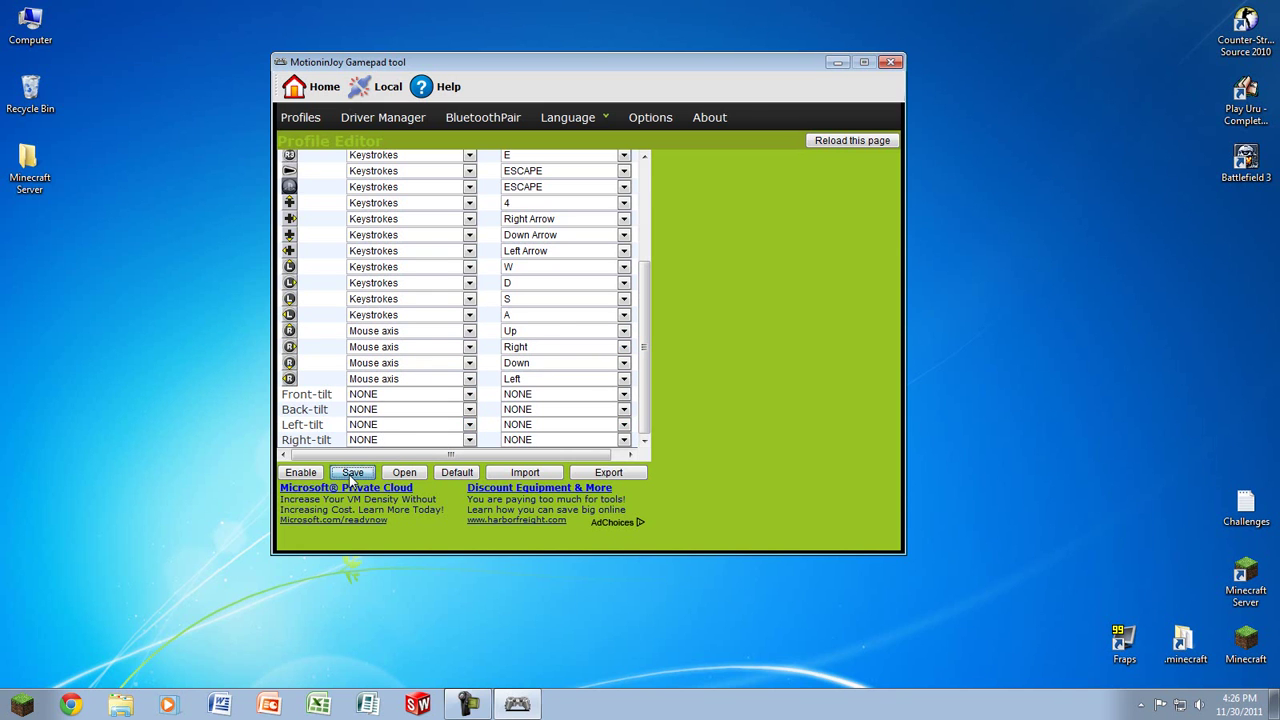
click(550, 293)
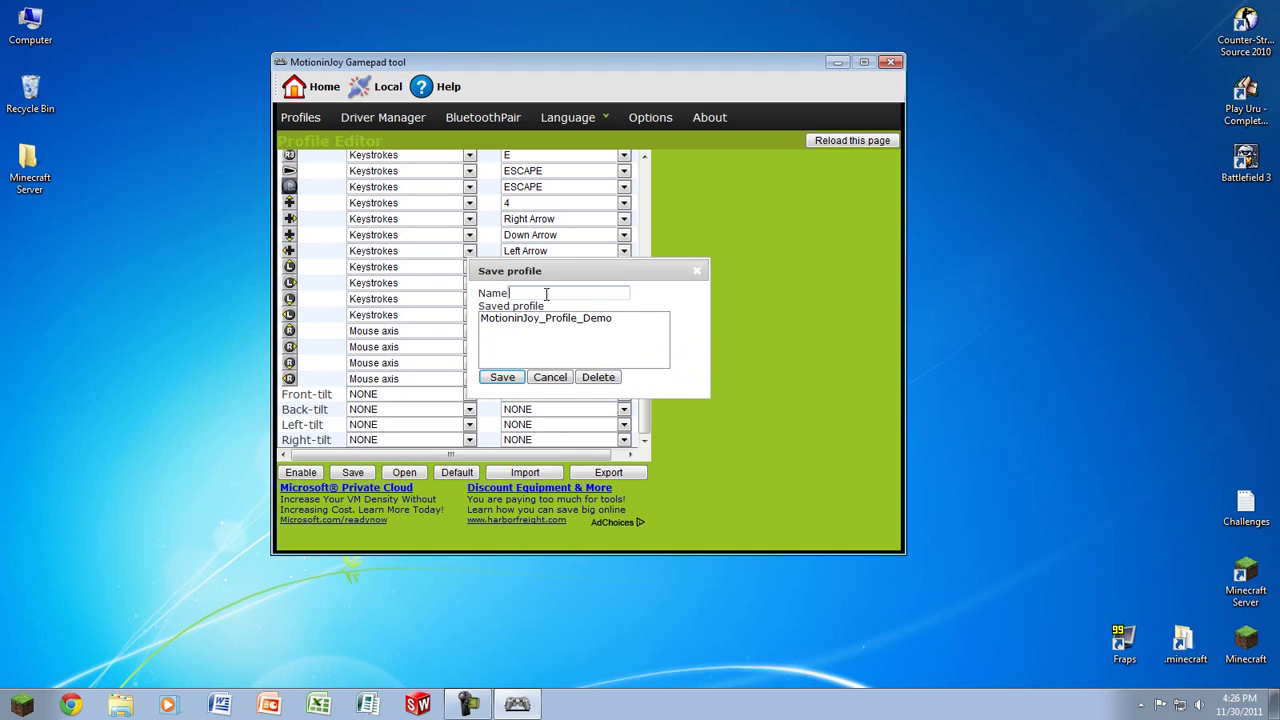
text(Call of Duty)
click(491, 384)
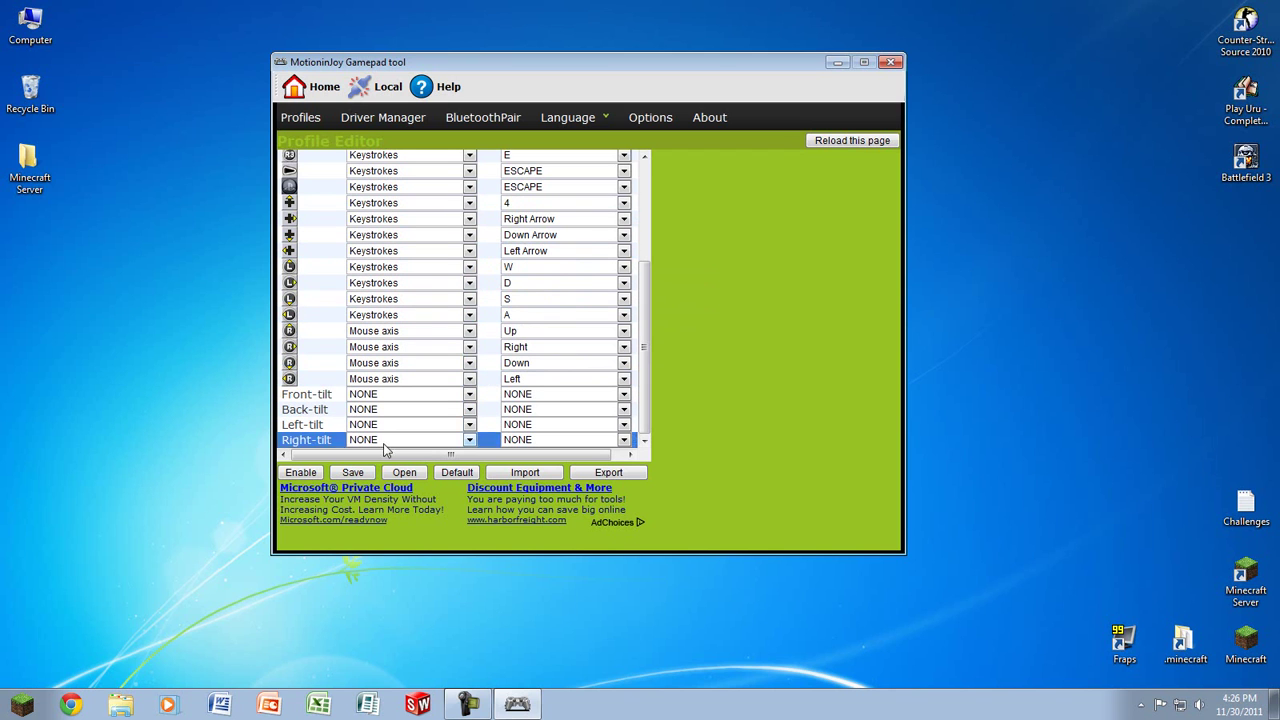
- Open the saved Call of Duty profile in the editor and check its button mappings
click(405, 472)
click(517, 317)
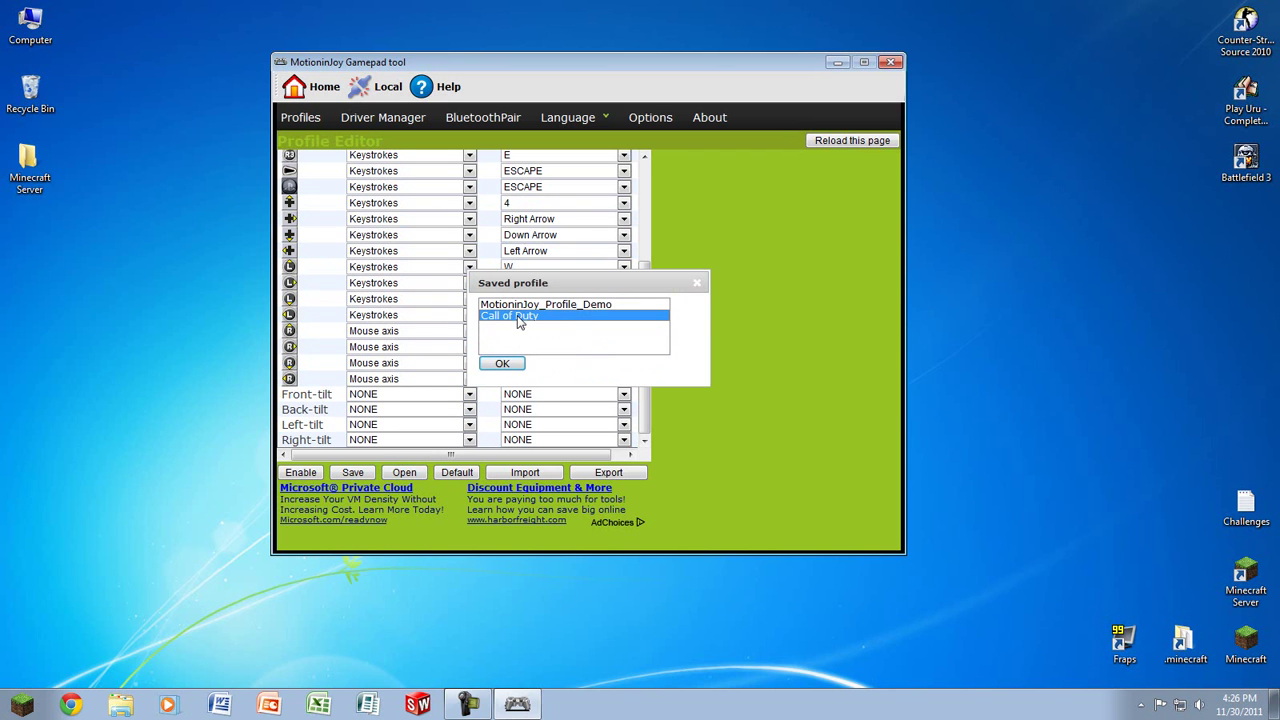
click(502, 363)
scroll(400, 280, up, 3)
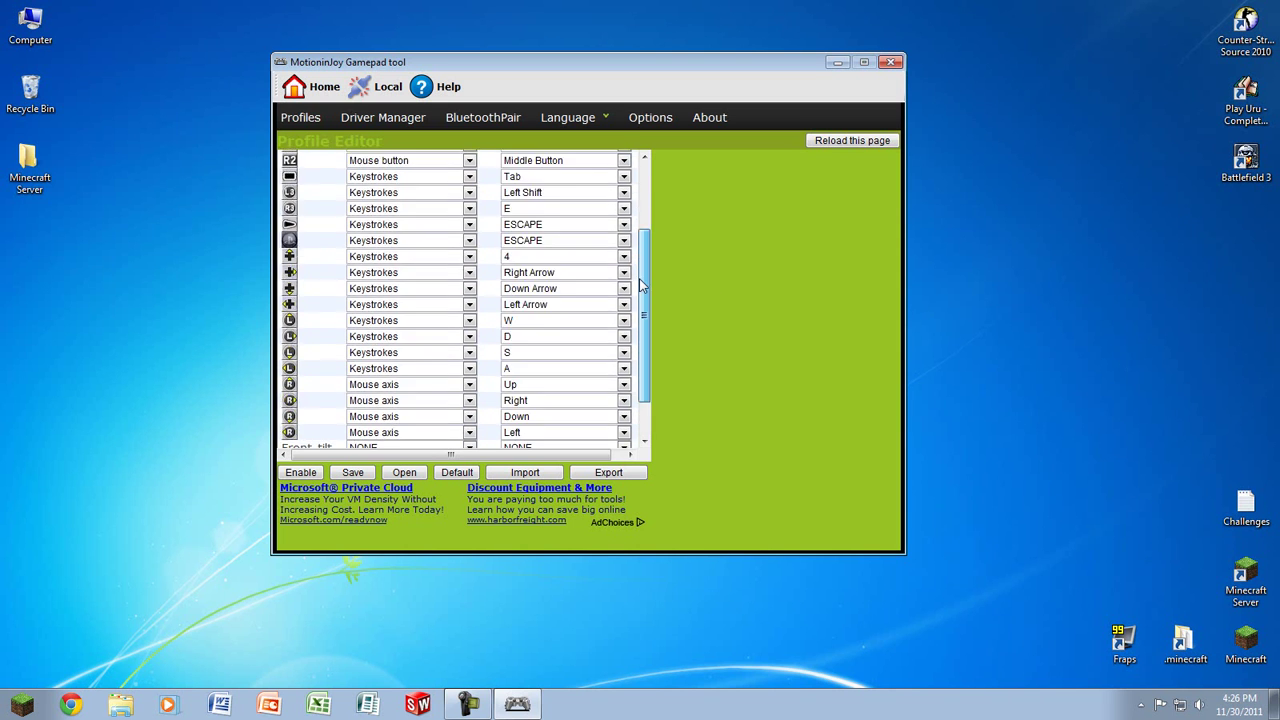
scroll(365, 190, down, 3)
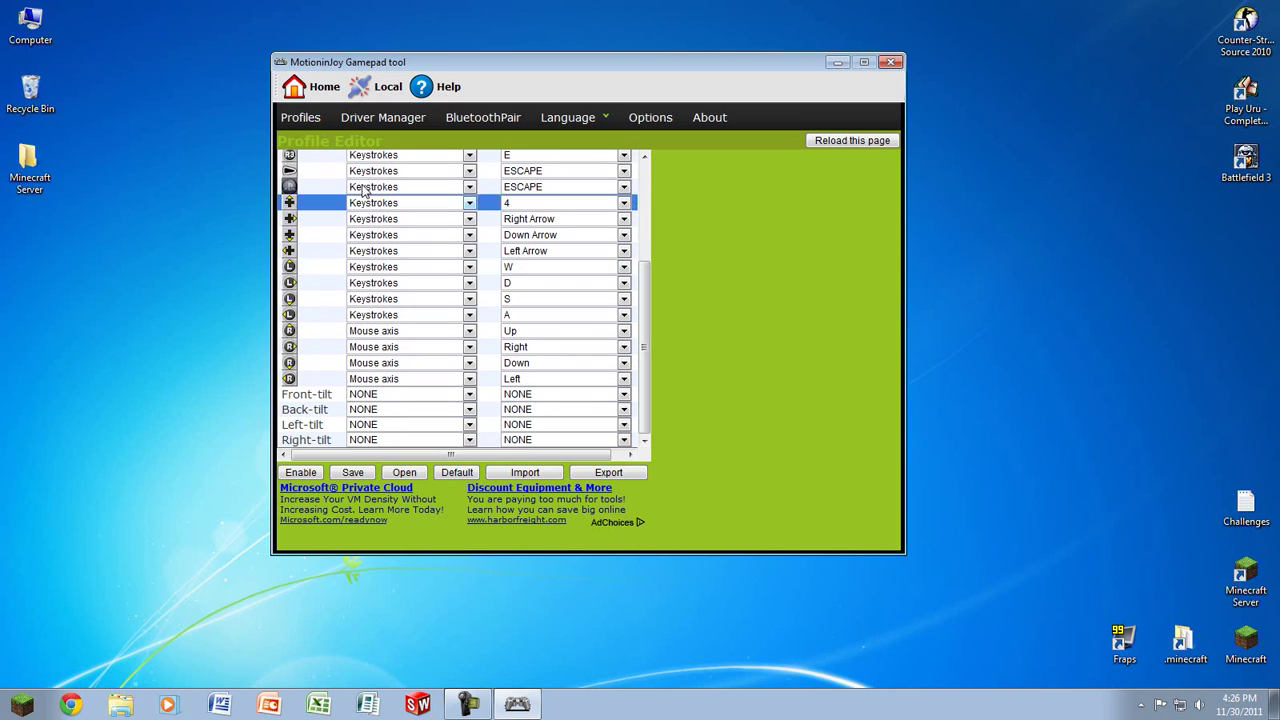
- Return to the quick configuration page and enable the Custom mode with the Call of Duty profile
click(310, 123)
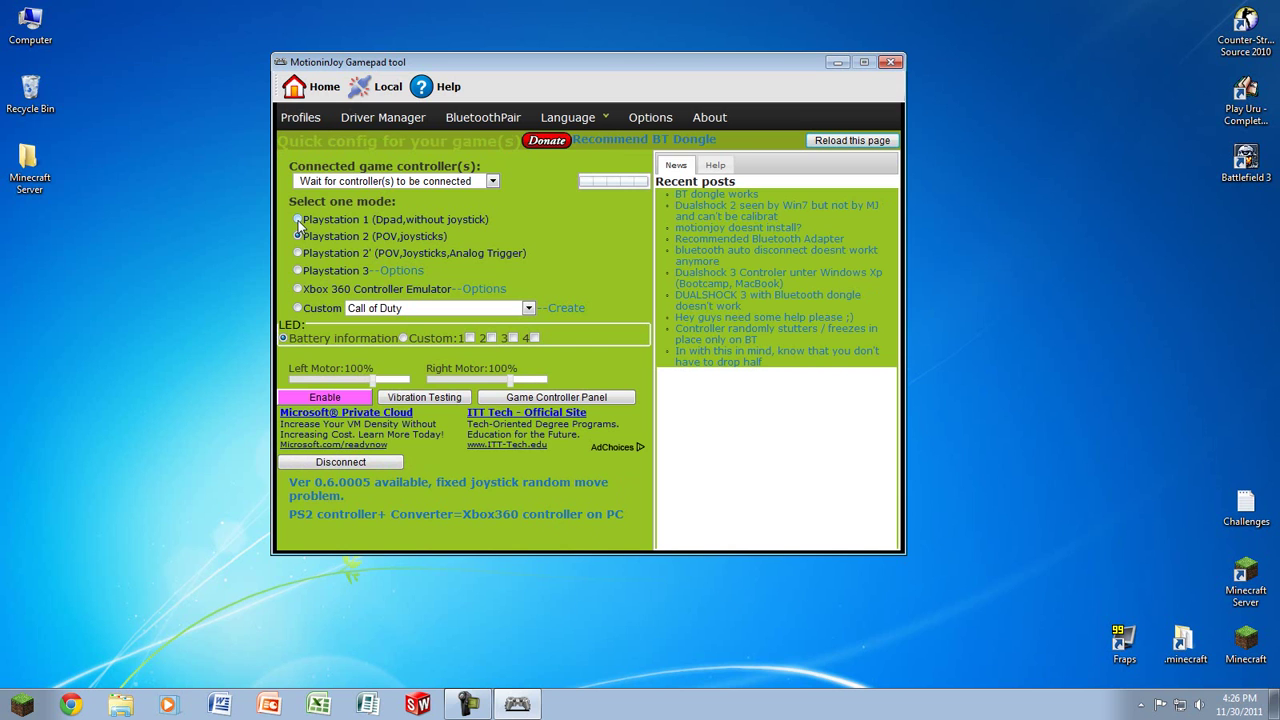
click(298, 308)
click(344, 400)
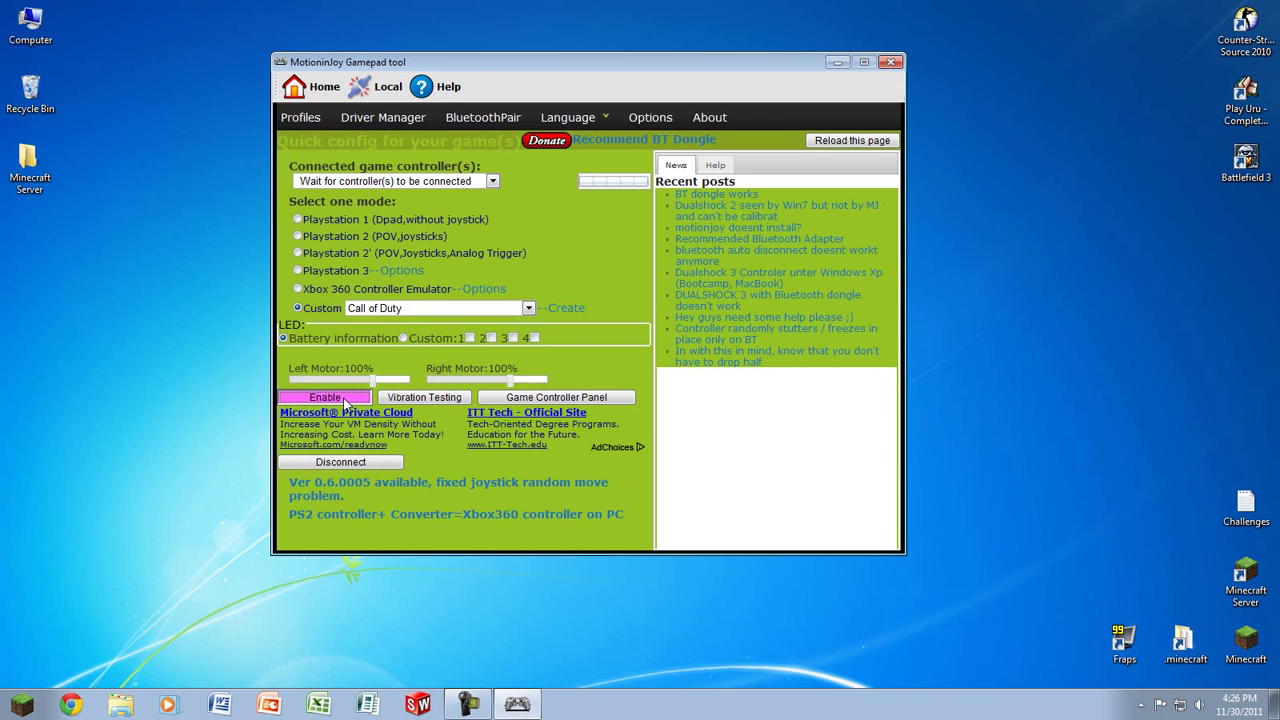